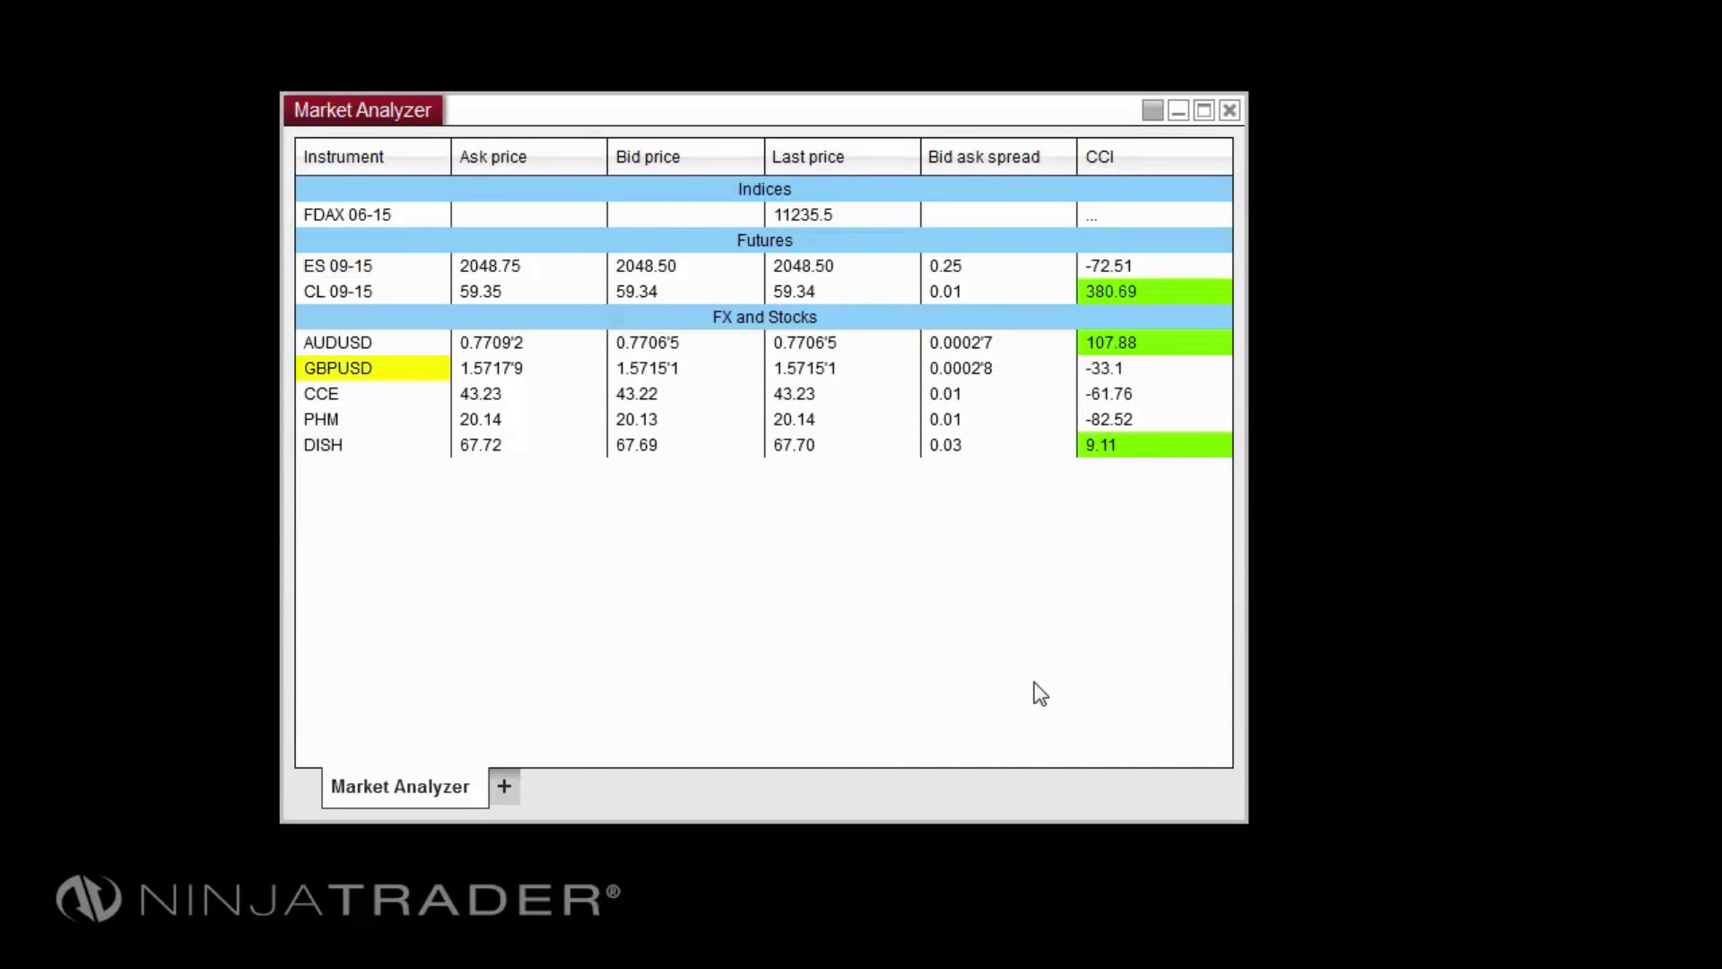
# Add EURUSD to the bottom of the FX and Stocks group through instrument search
pyautogui.rightClick(577, 233)
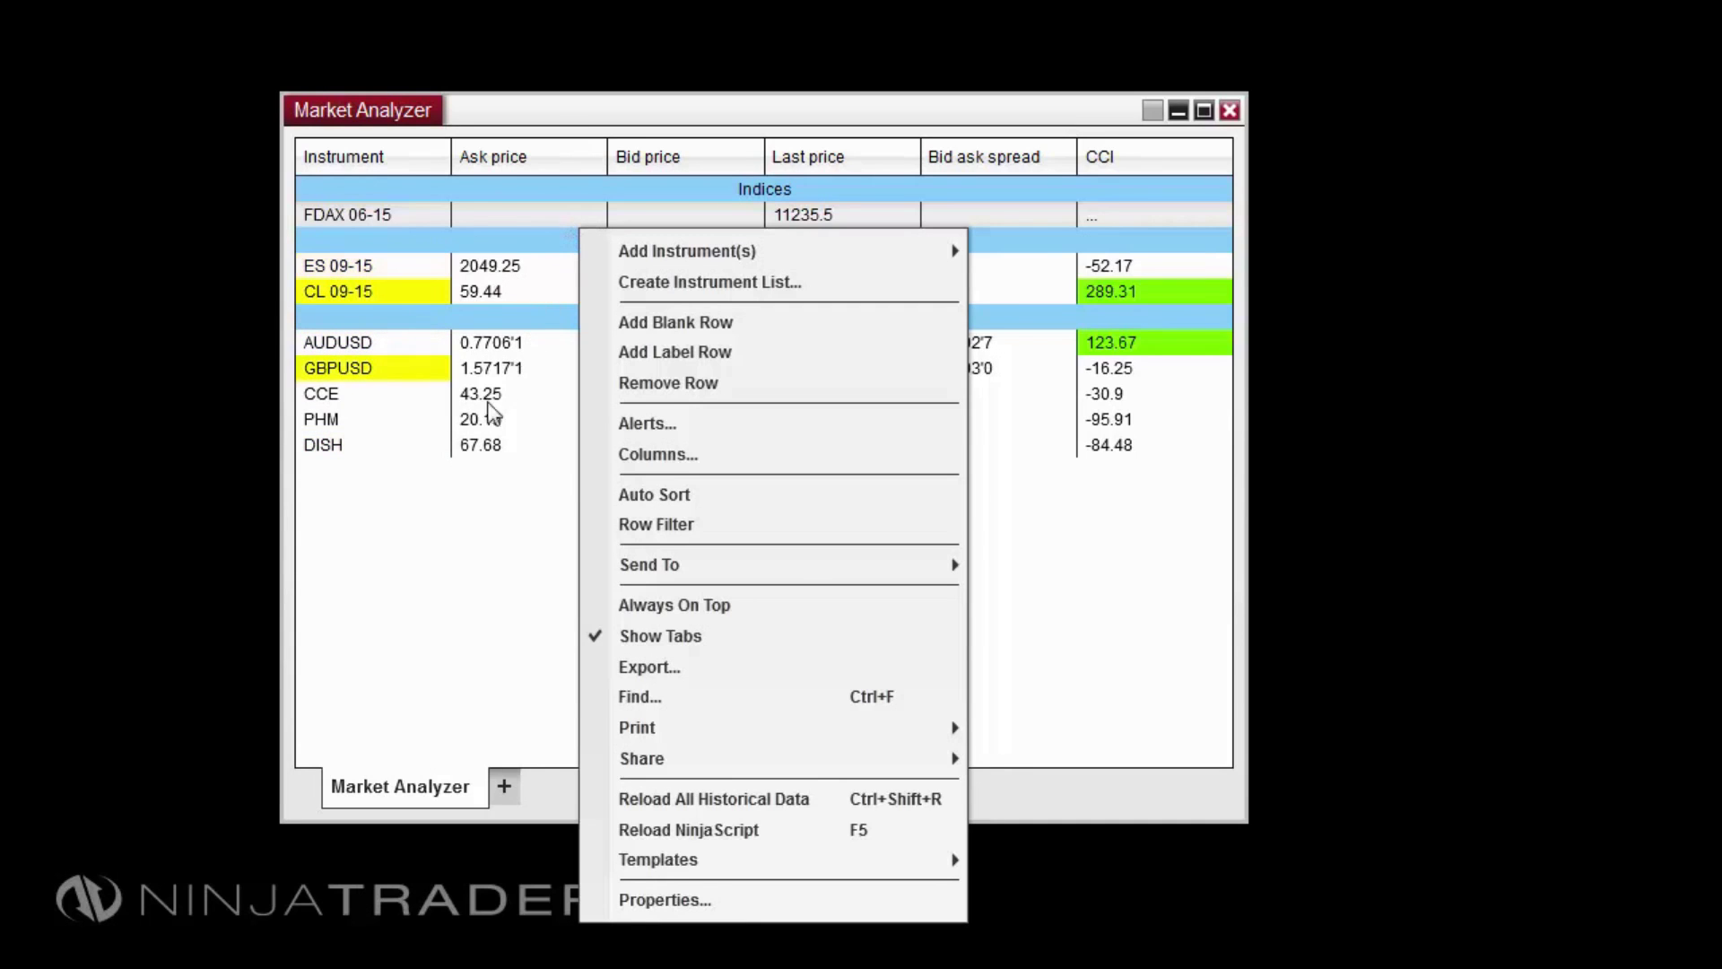
pyautogui.click(460, 483)
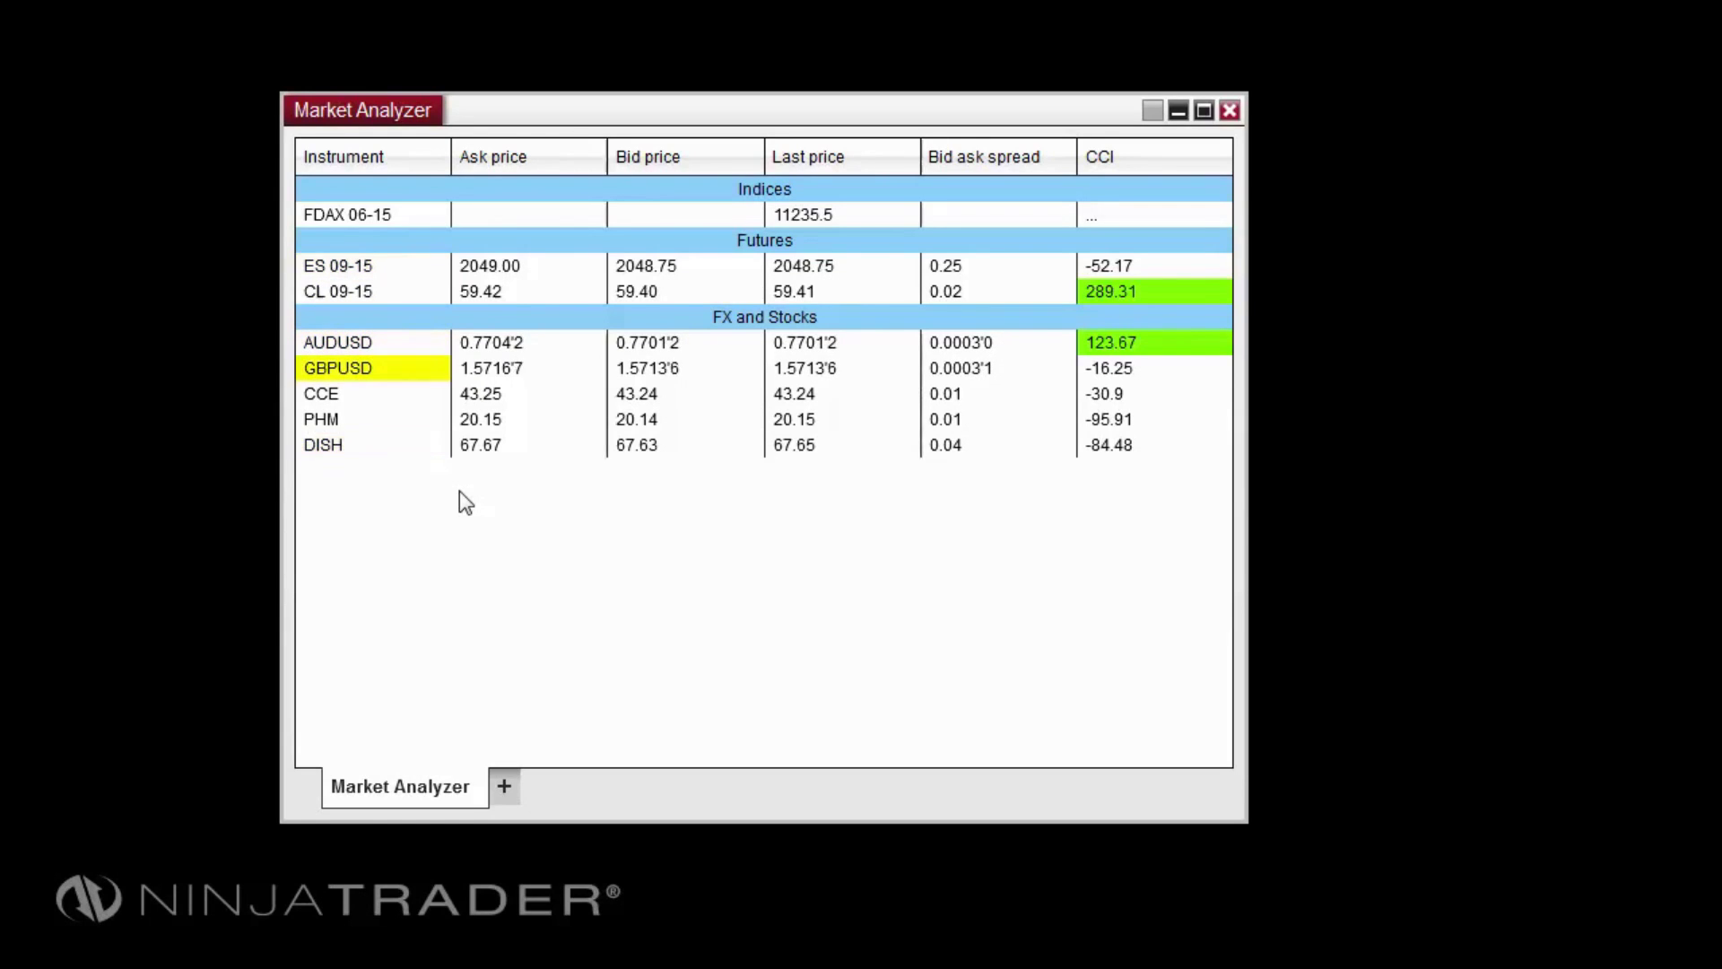
pyautogui.rightClick(508, 225)
pyautogui.moveTo(540, 258)
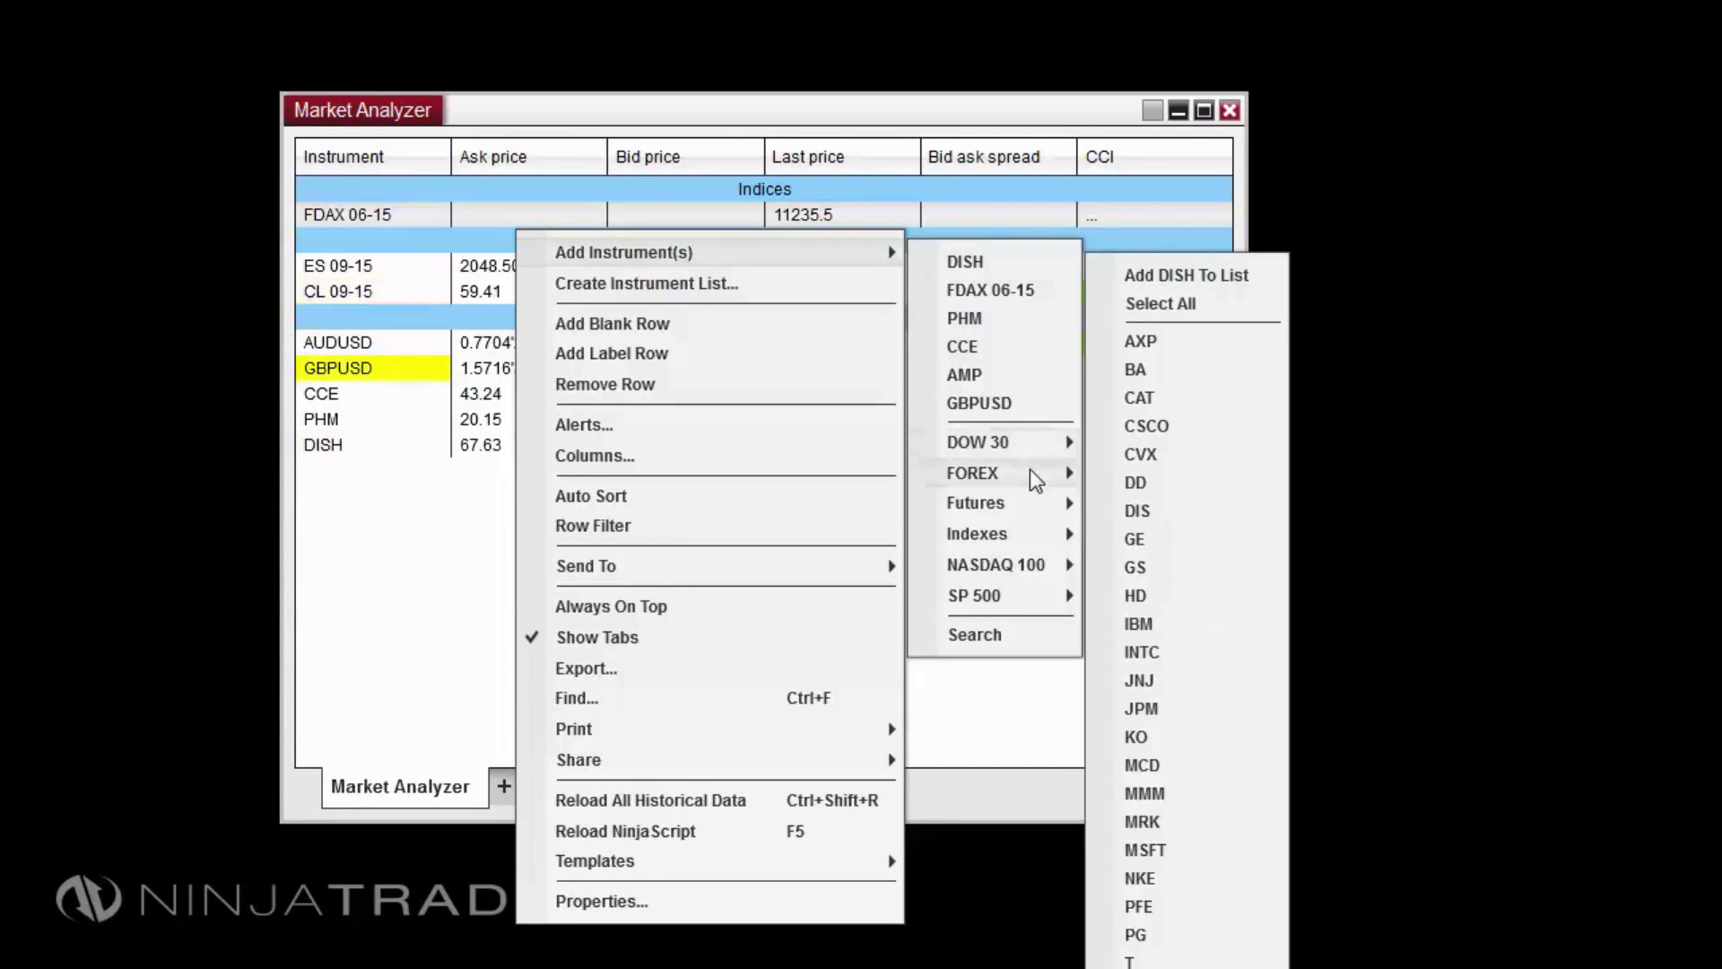
pyautogui.moveTo(1027, 477)
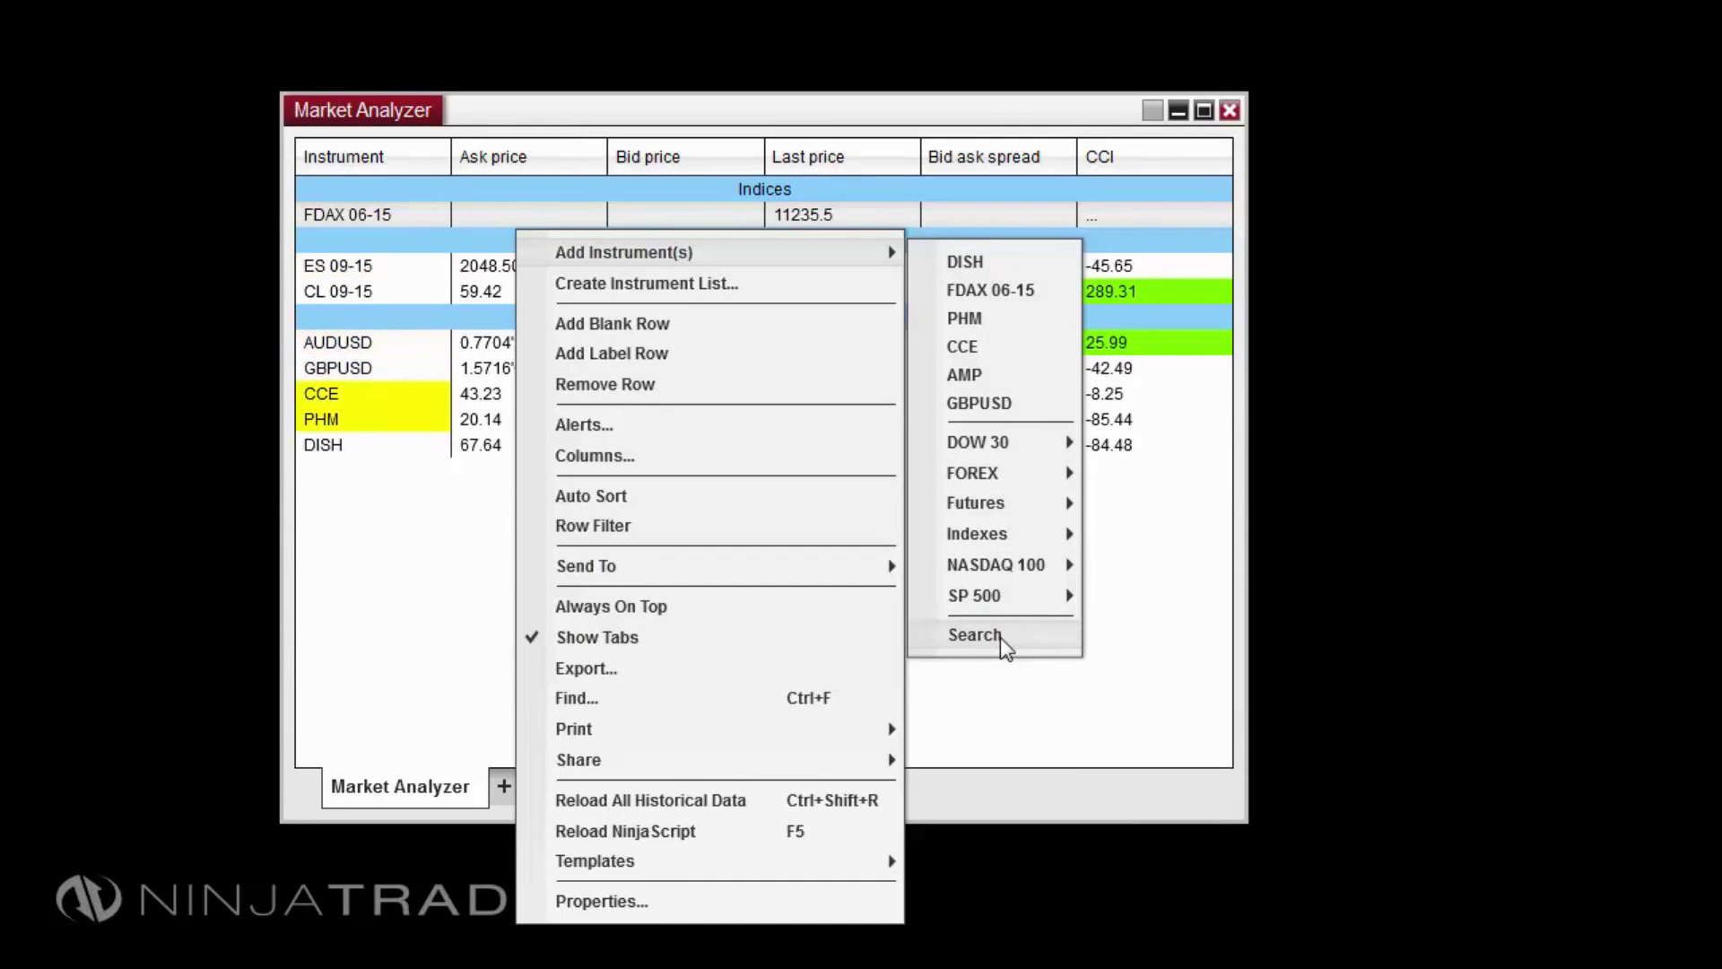
pyautogui.click(1116, 558)
pyautogui.write('EURU')
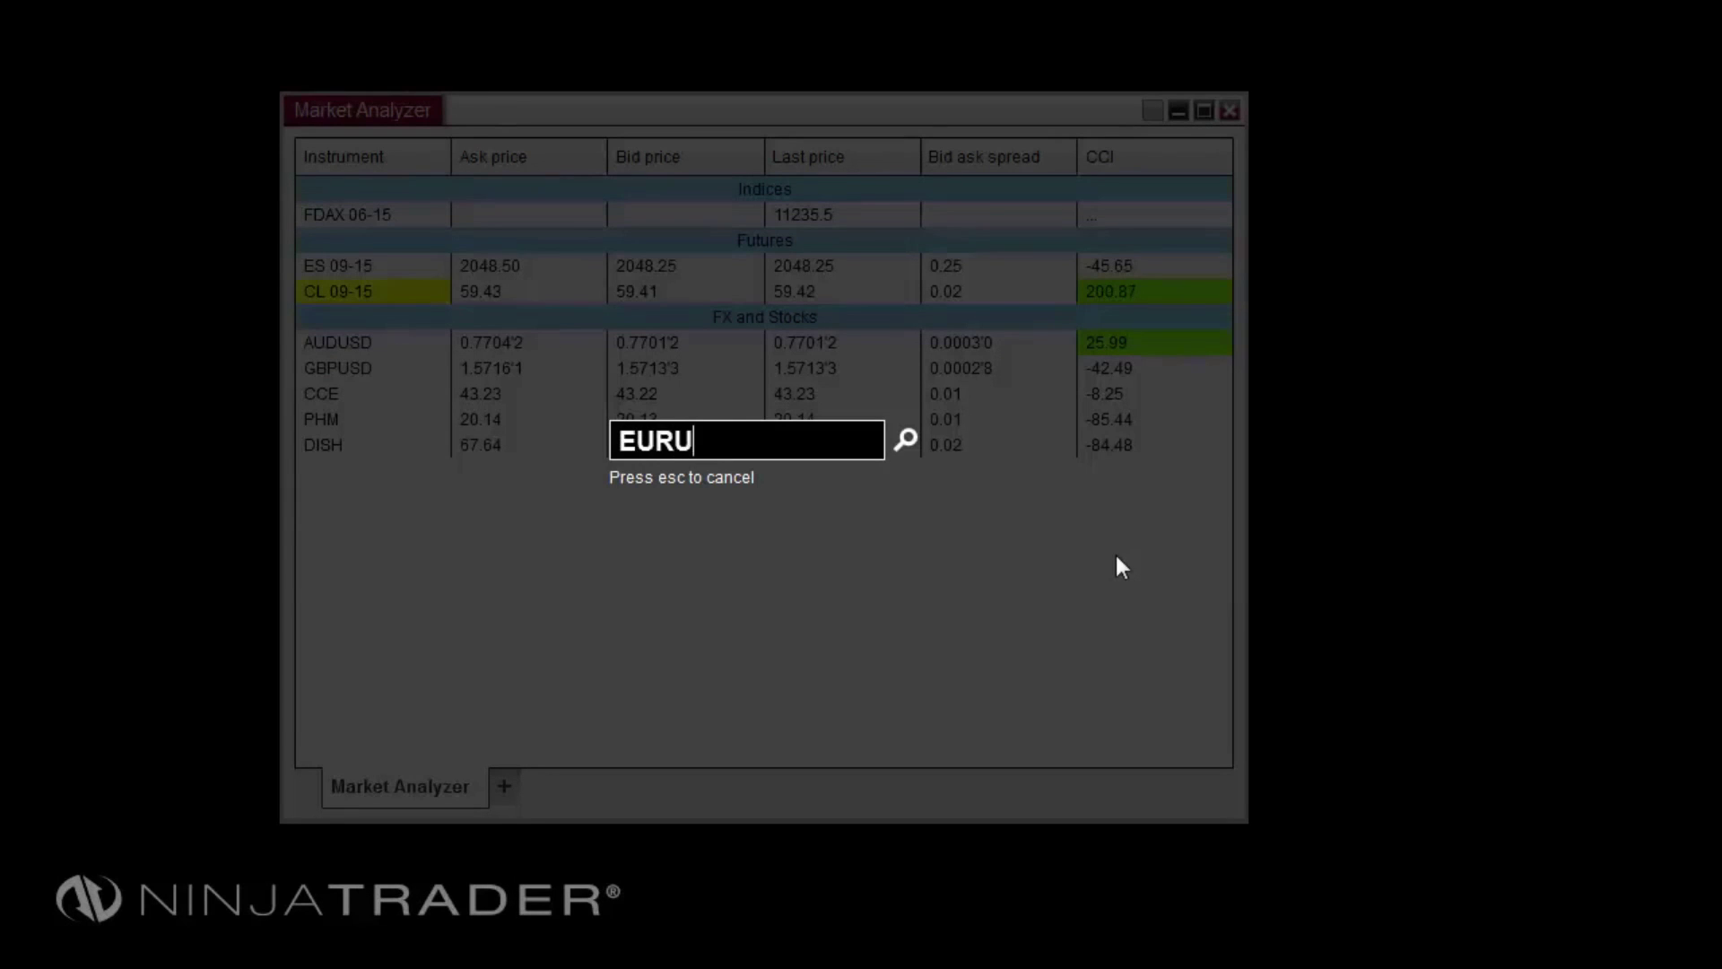
pyautogui.write('SD')
pyautogui.press('Return')
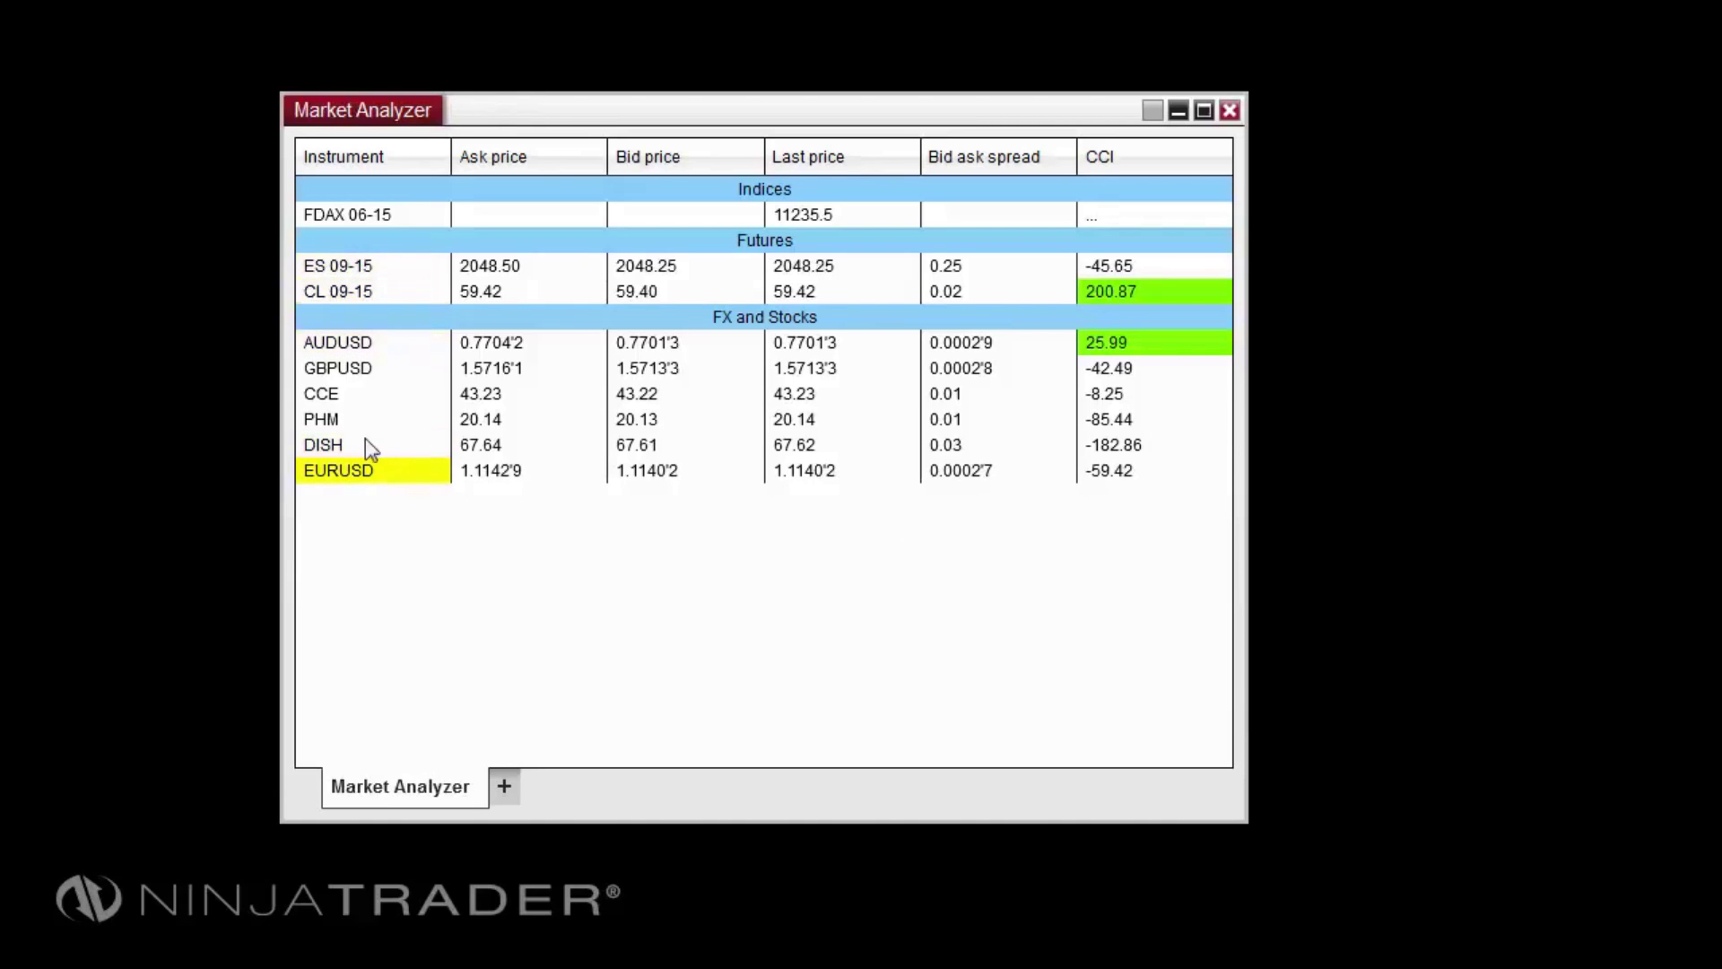
# Replace the PHM instrument with AAPL
pyautogui.click(348, 418)
pyautogui.write('AAPL')
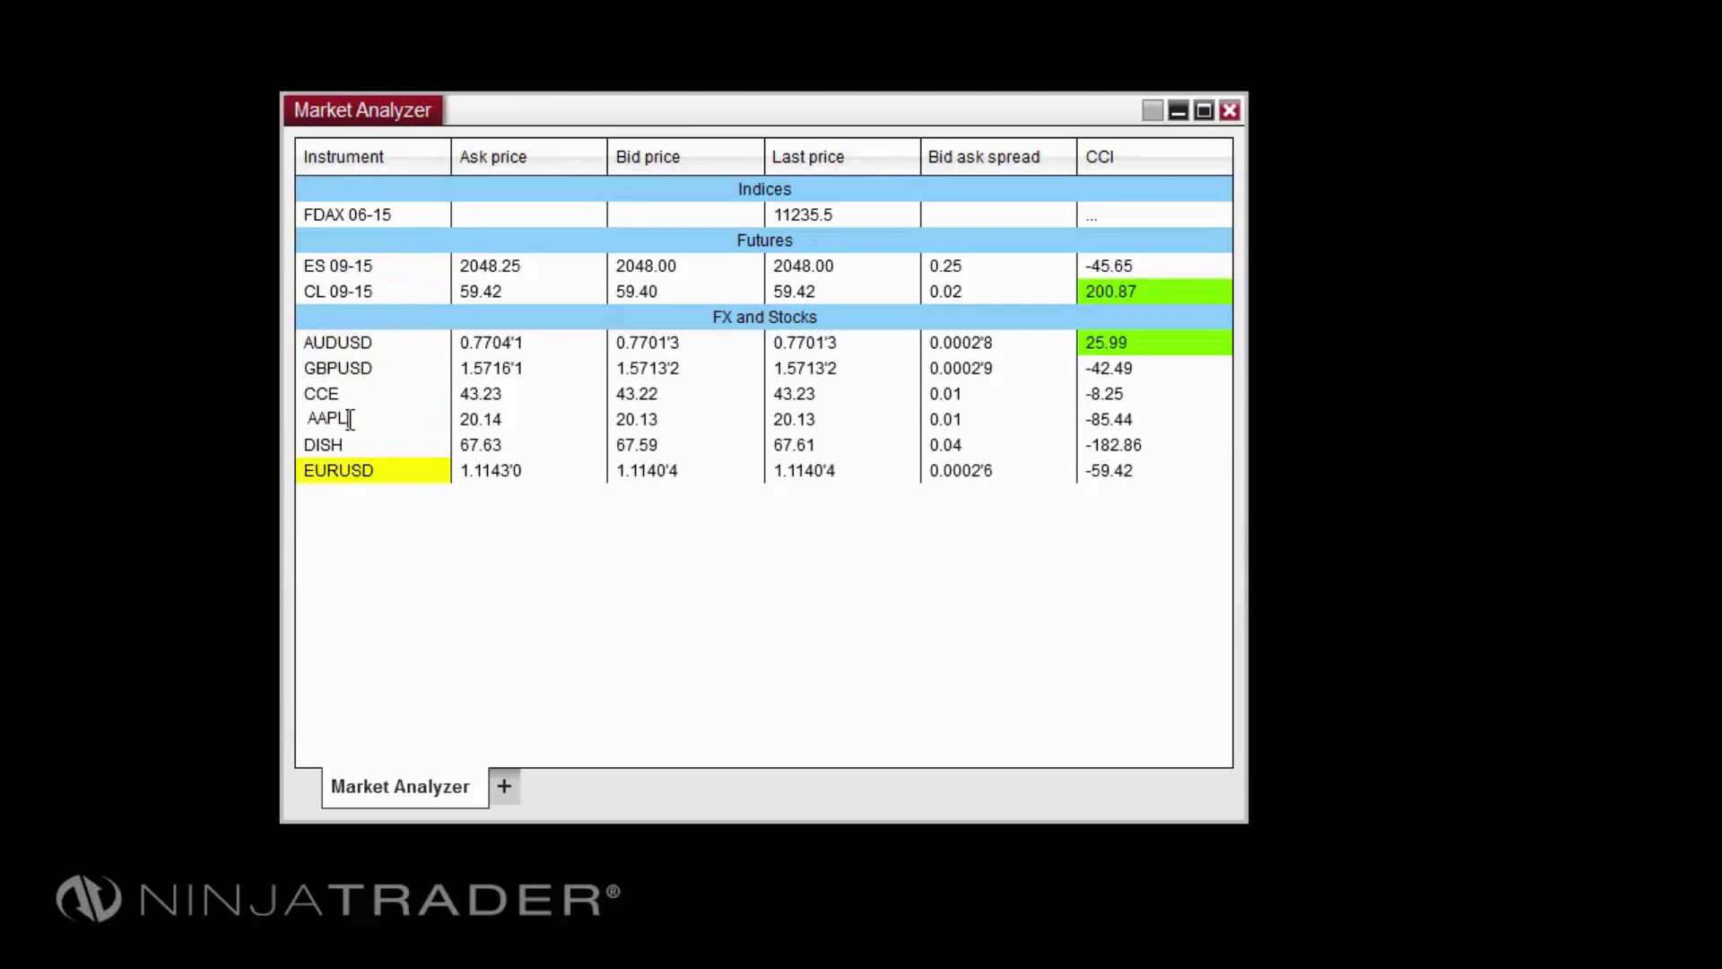
pyautogui.press('Return')
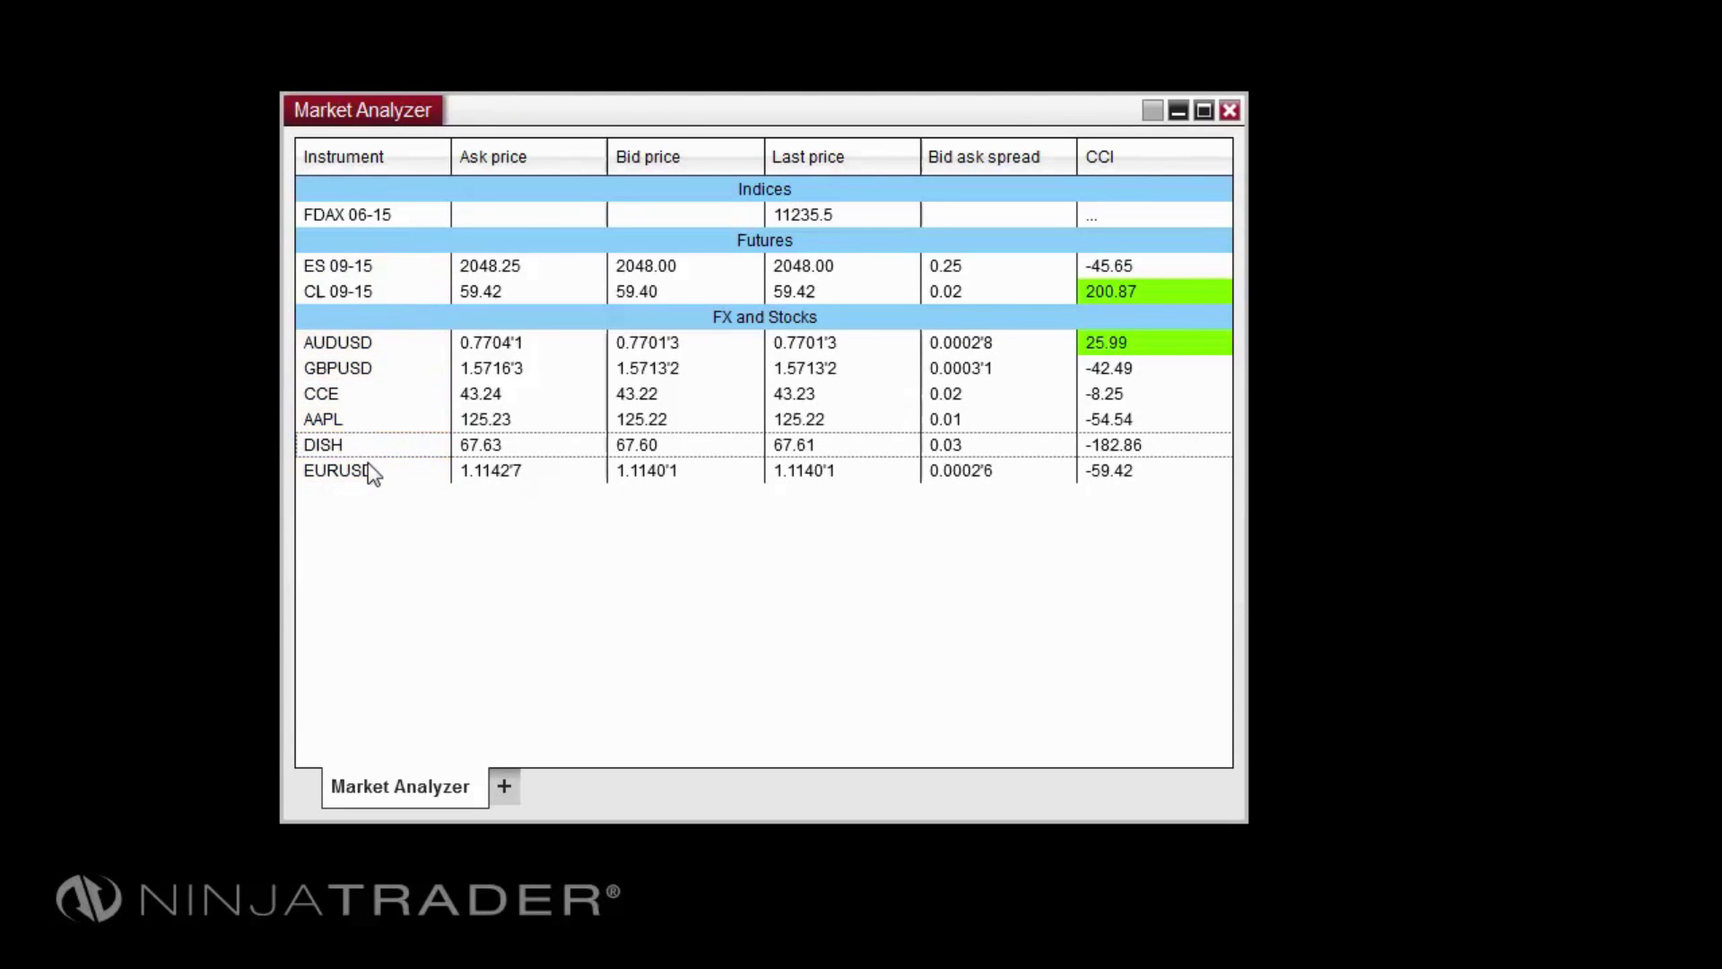
# Bring up the grid's Add Instrument(s) options, then close them without adding anything
pyautogui.rightClick(513, 216)
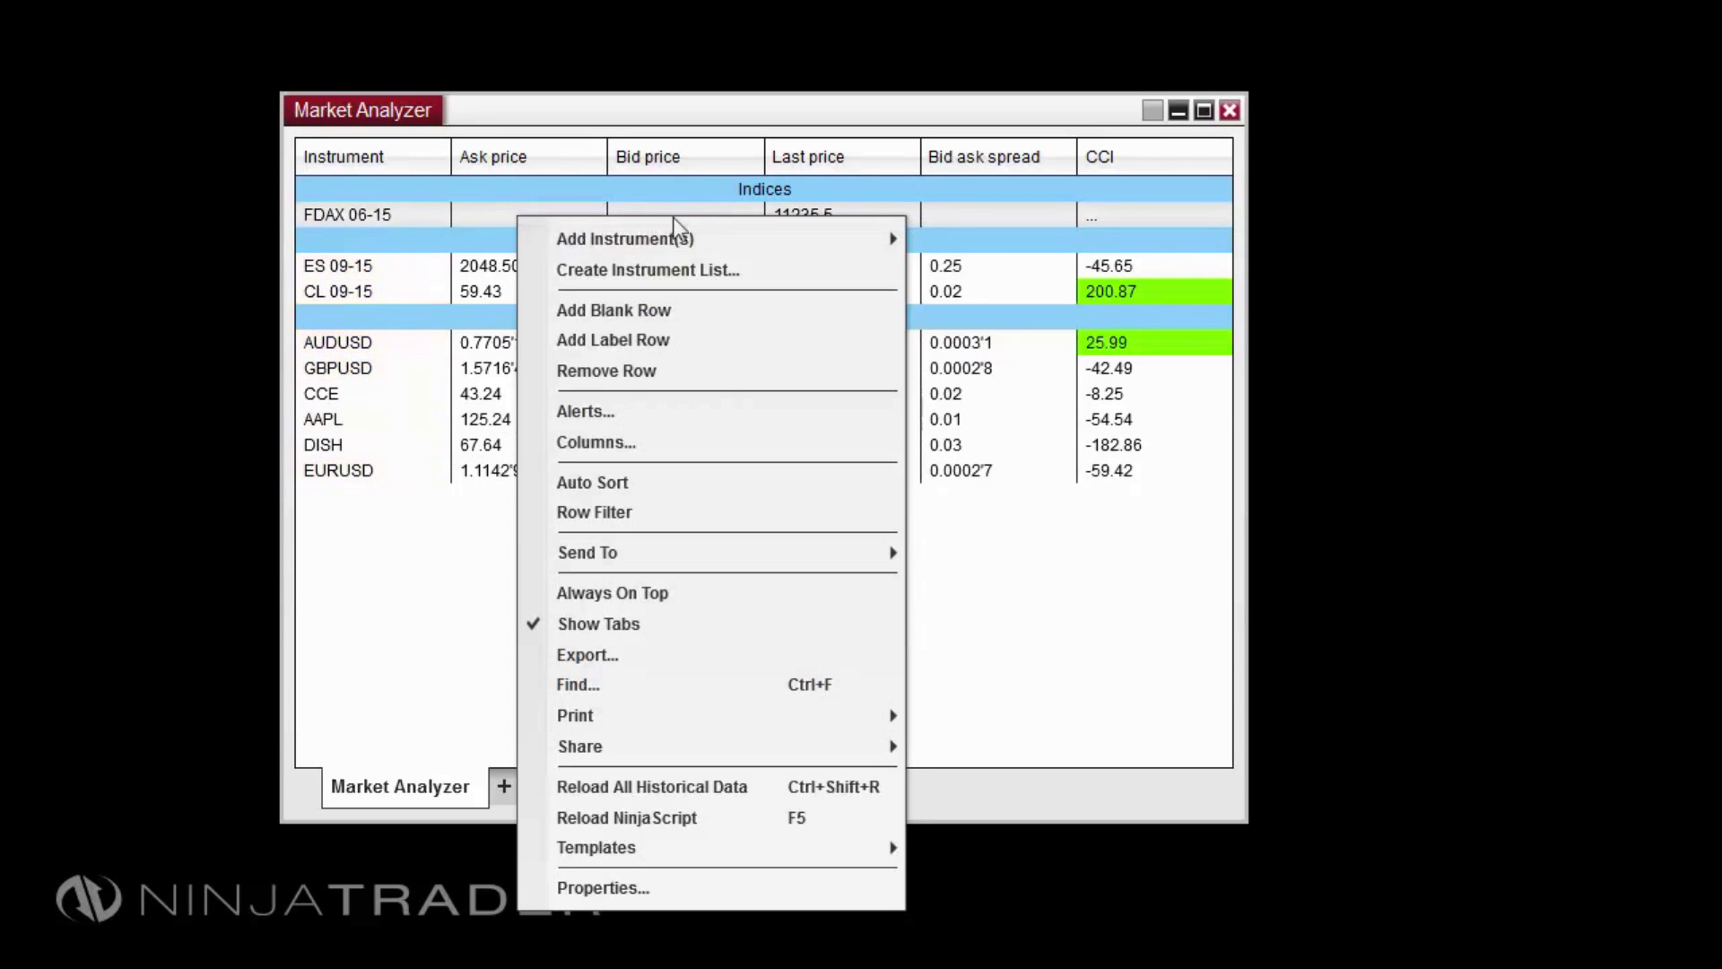
pyautogui.moveTo(740, 247)
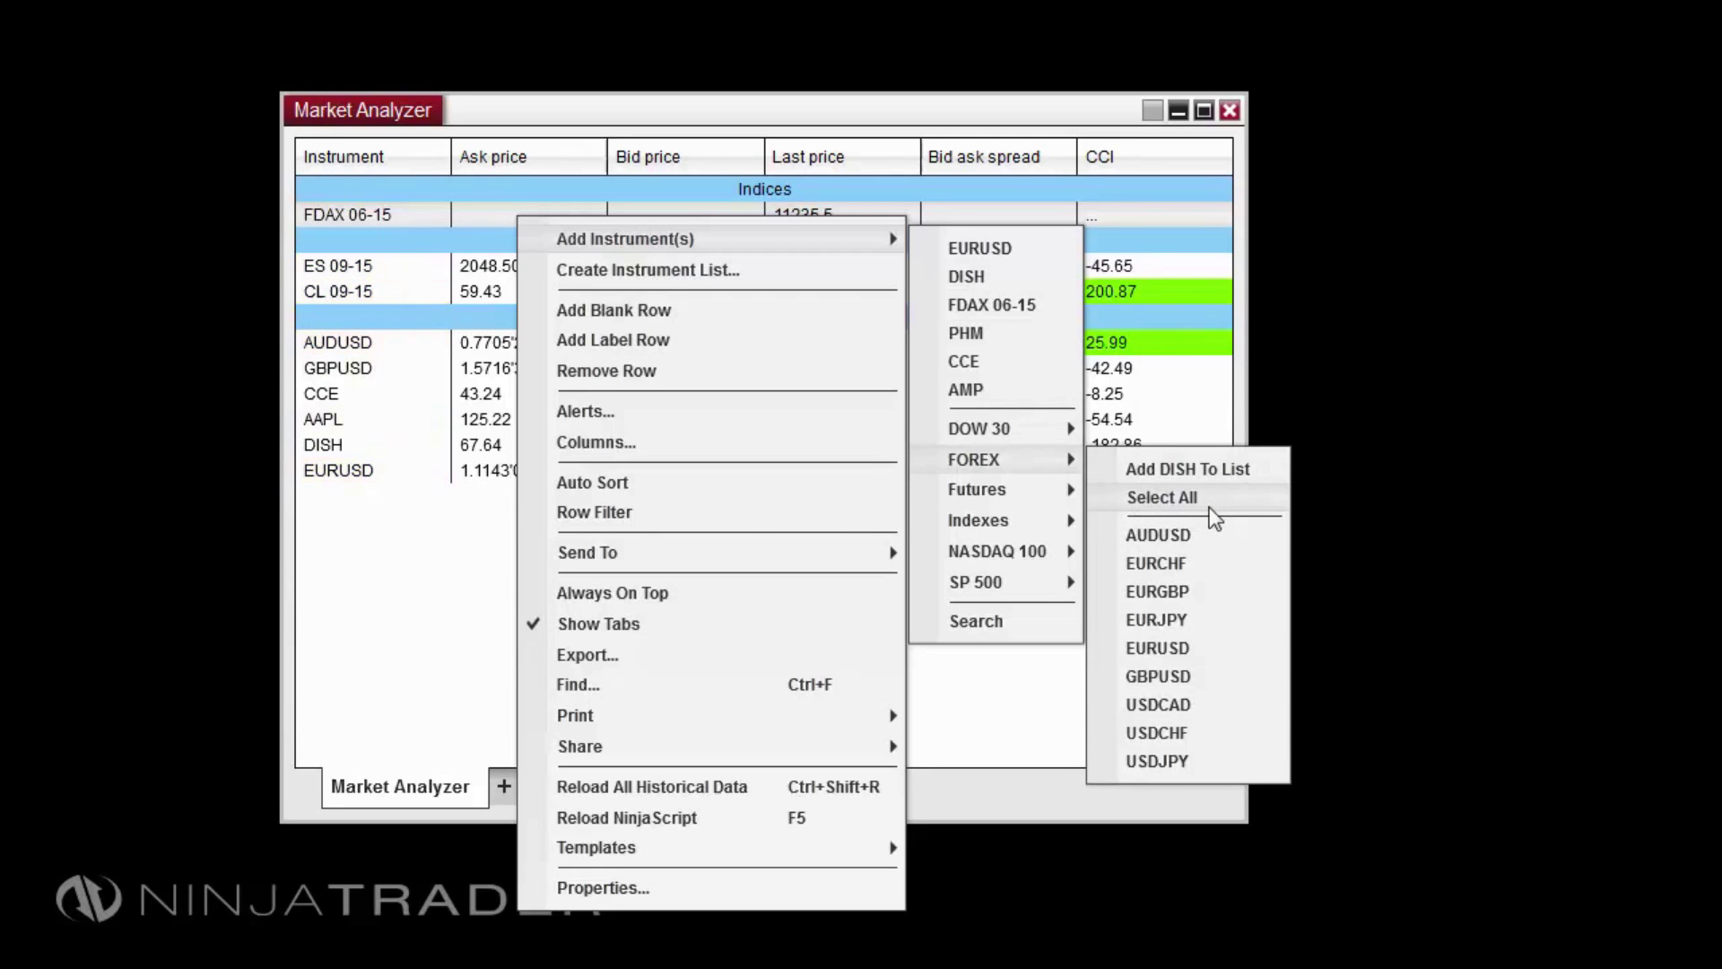
pyautogui.click(427, 531)
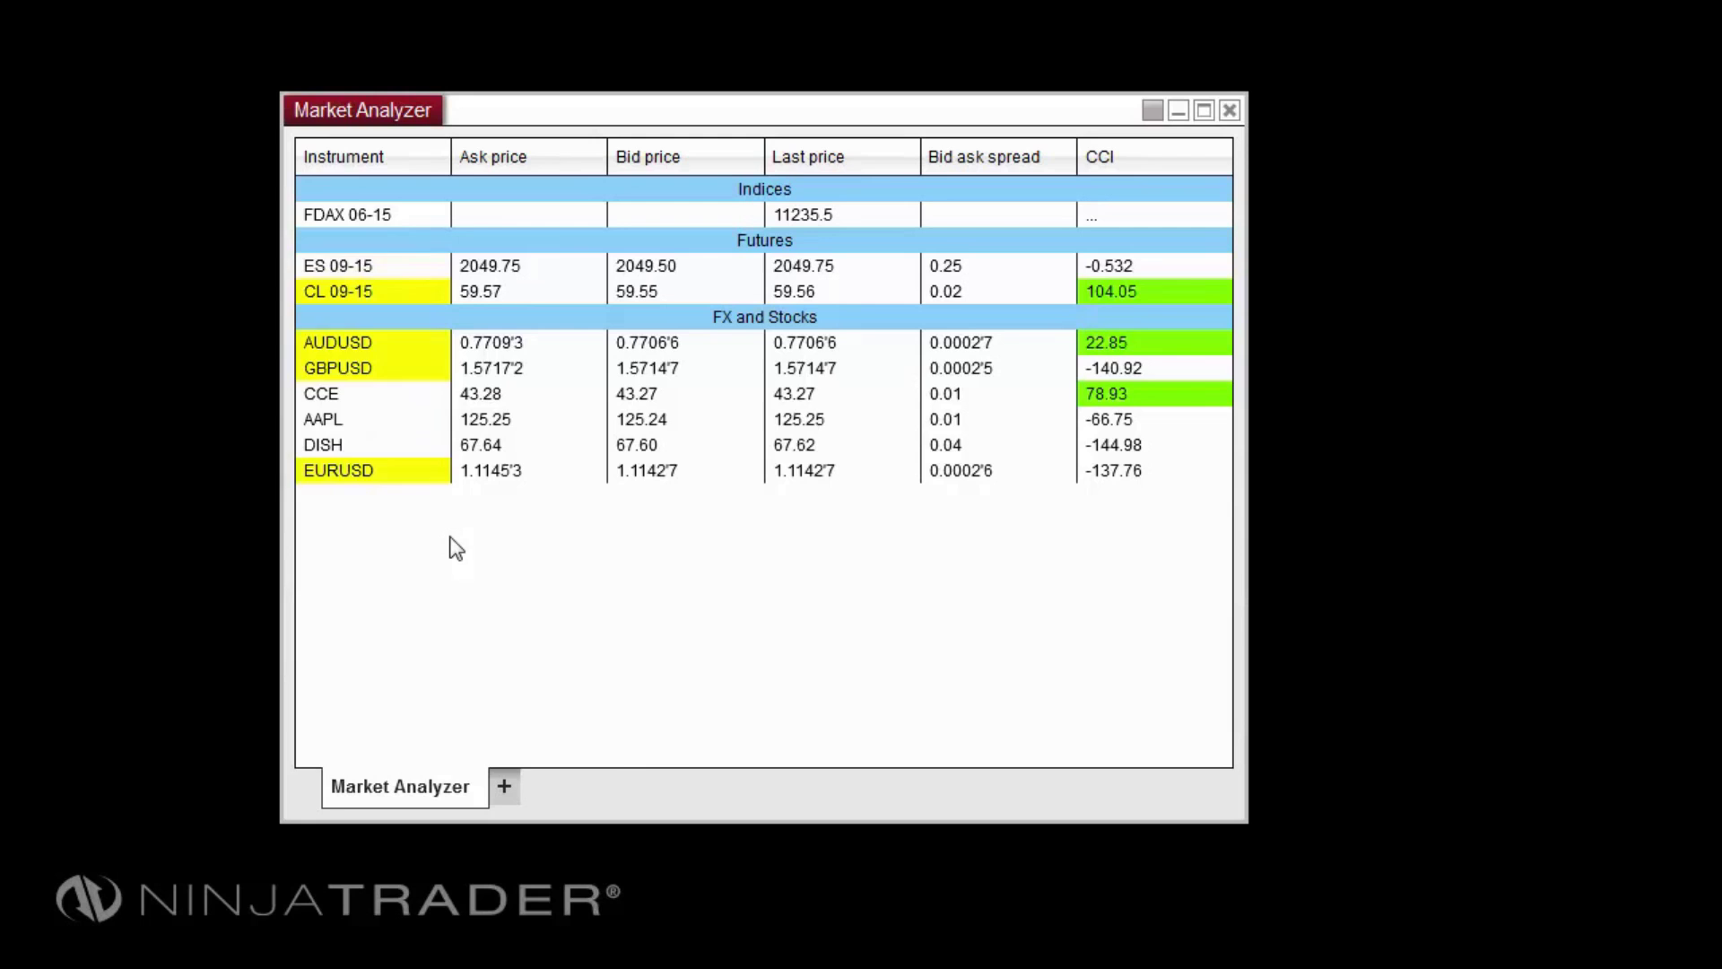
# Save the analyzer's current instruments as a new instrument list named 'InstrumentList 1'
pyautogui.rightClick(647, 755)
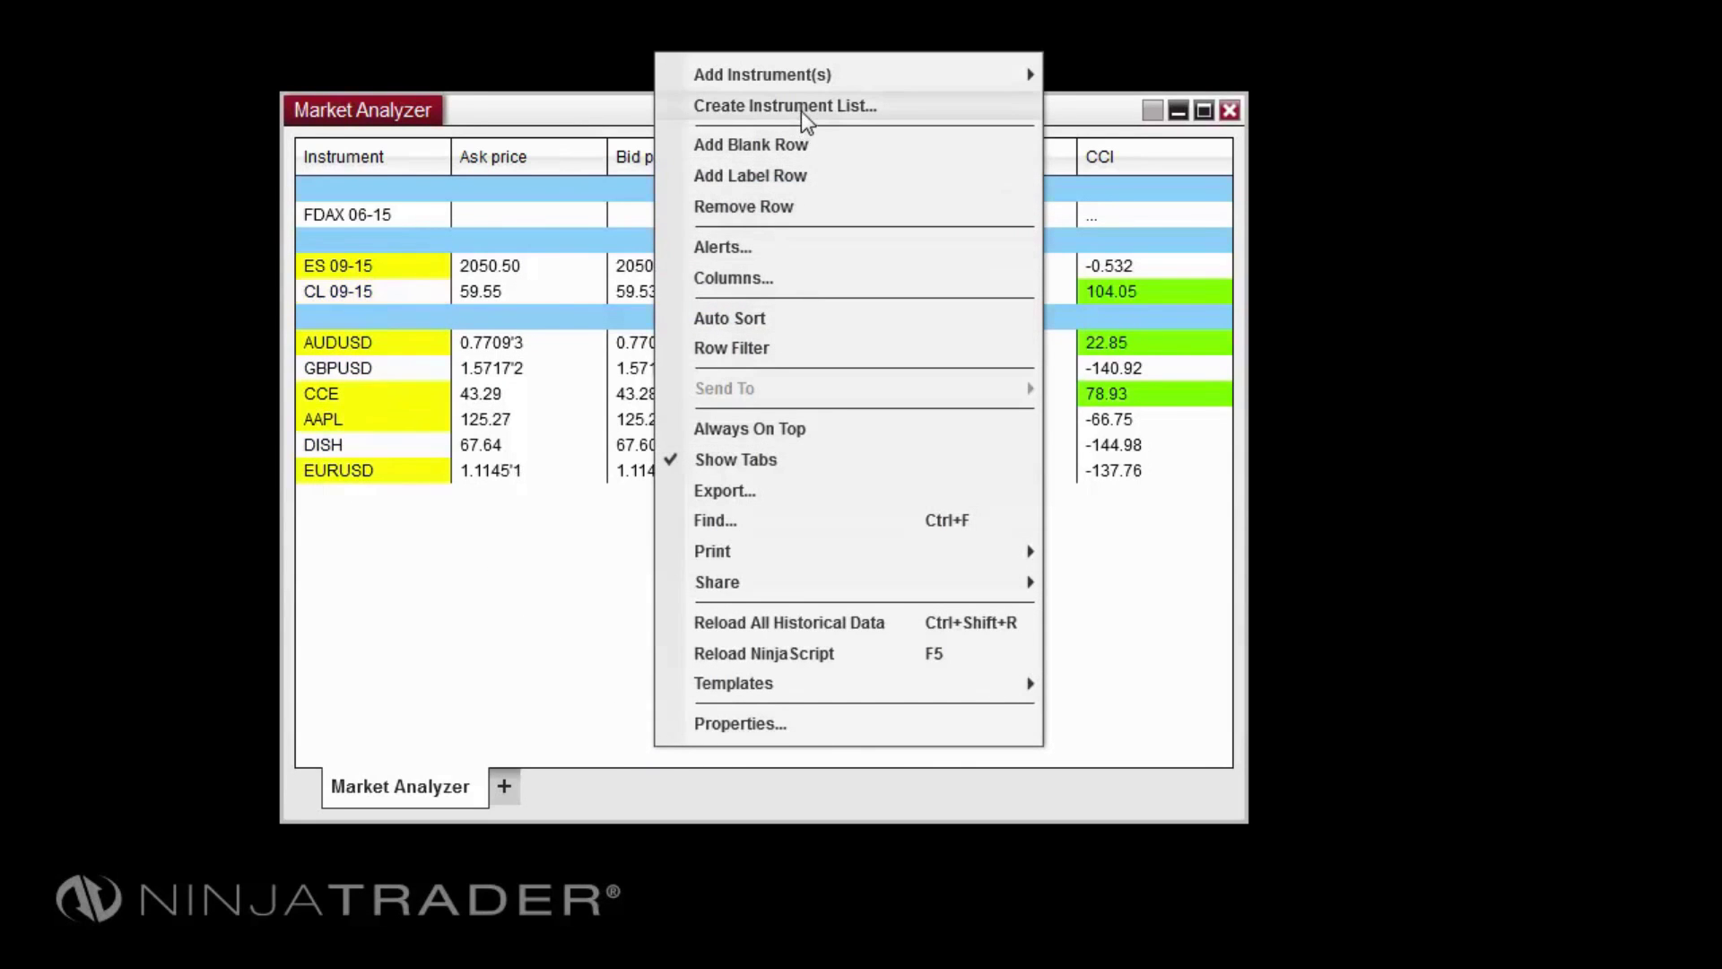
pyautogui.click(906, 110)
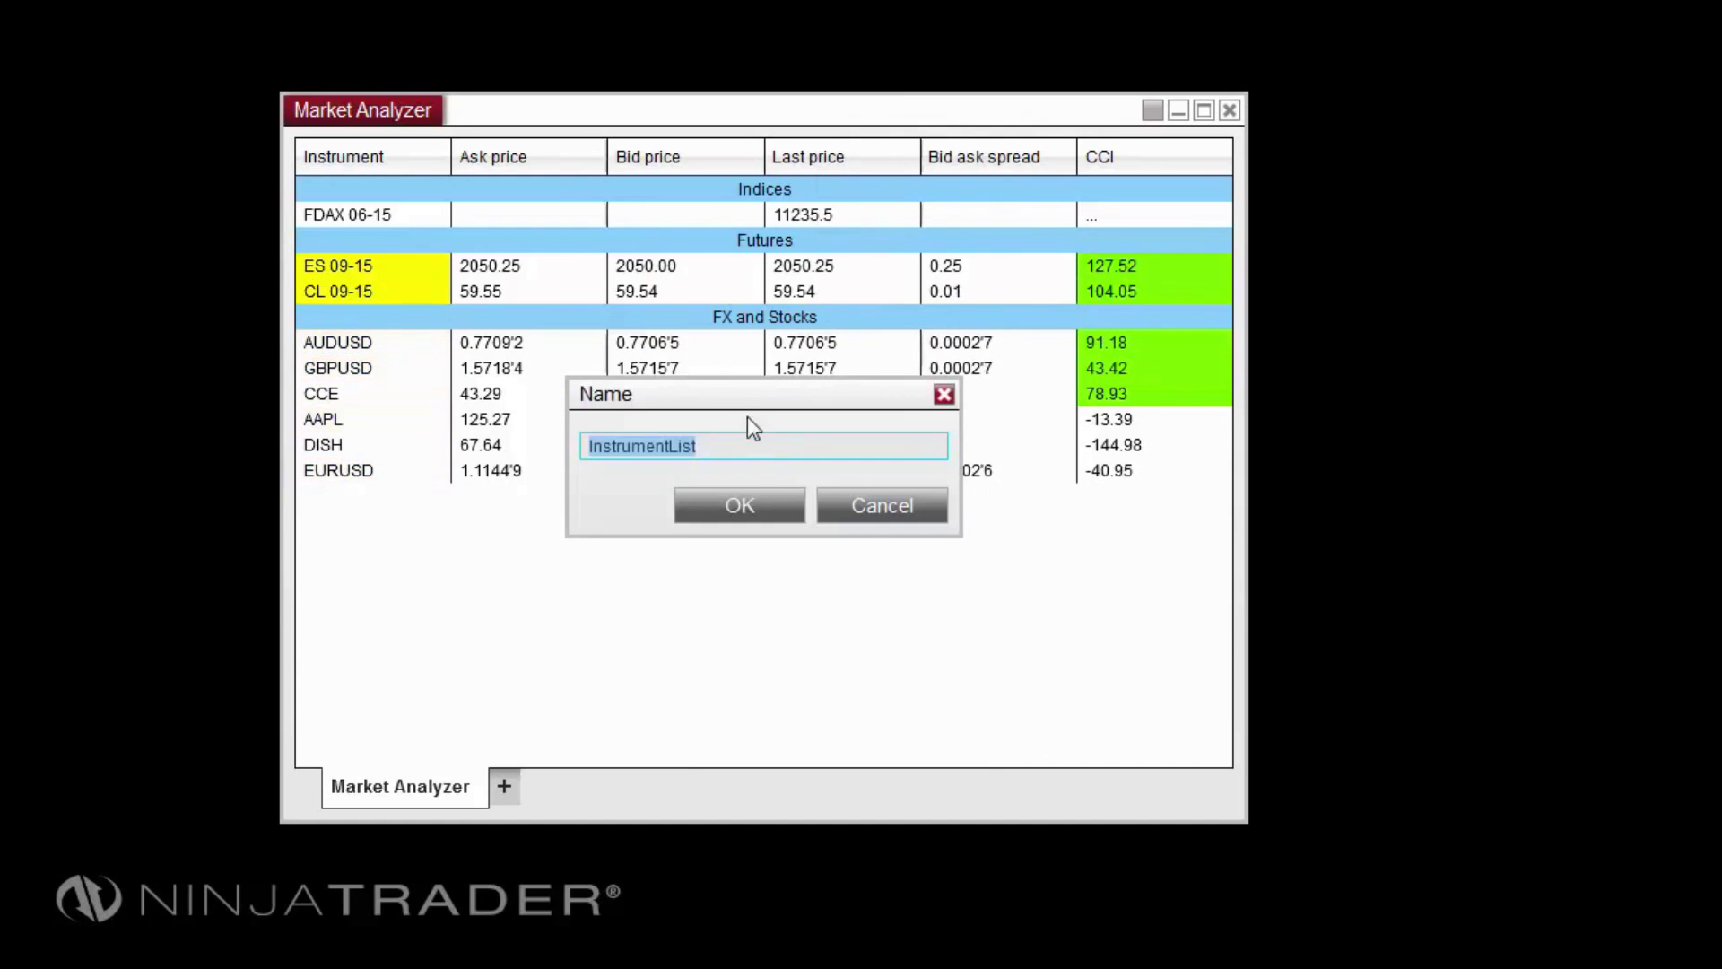
pyautogui.click(737, 447)
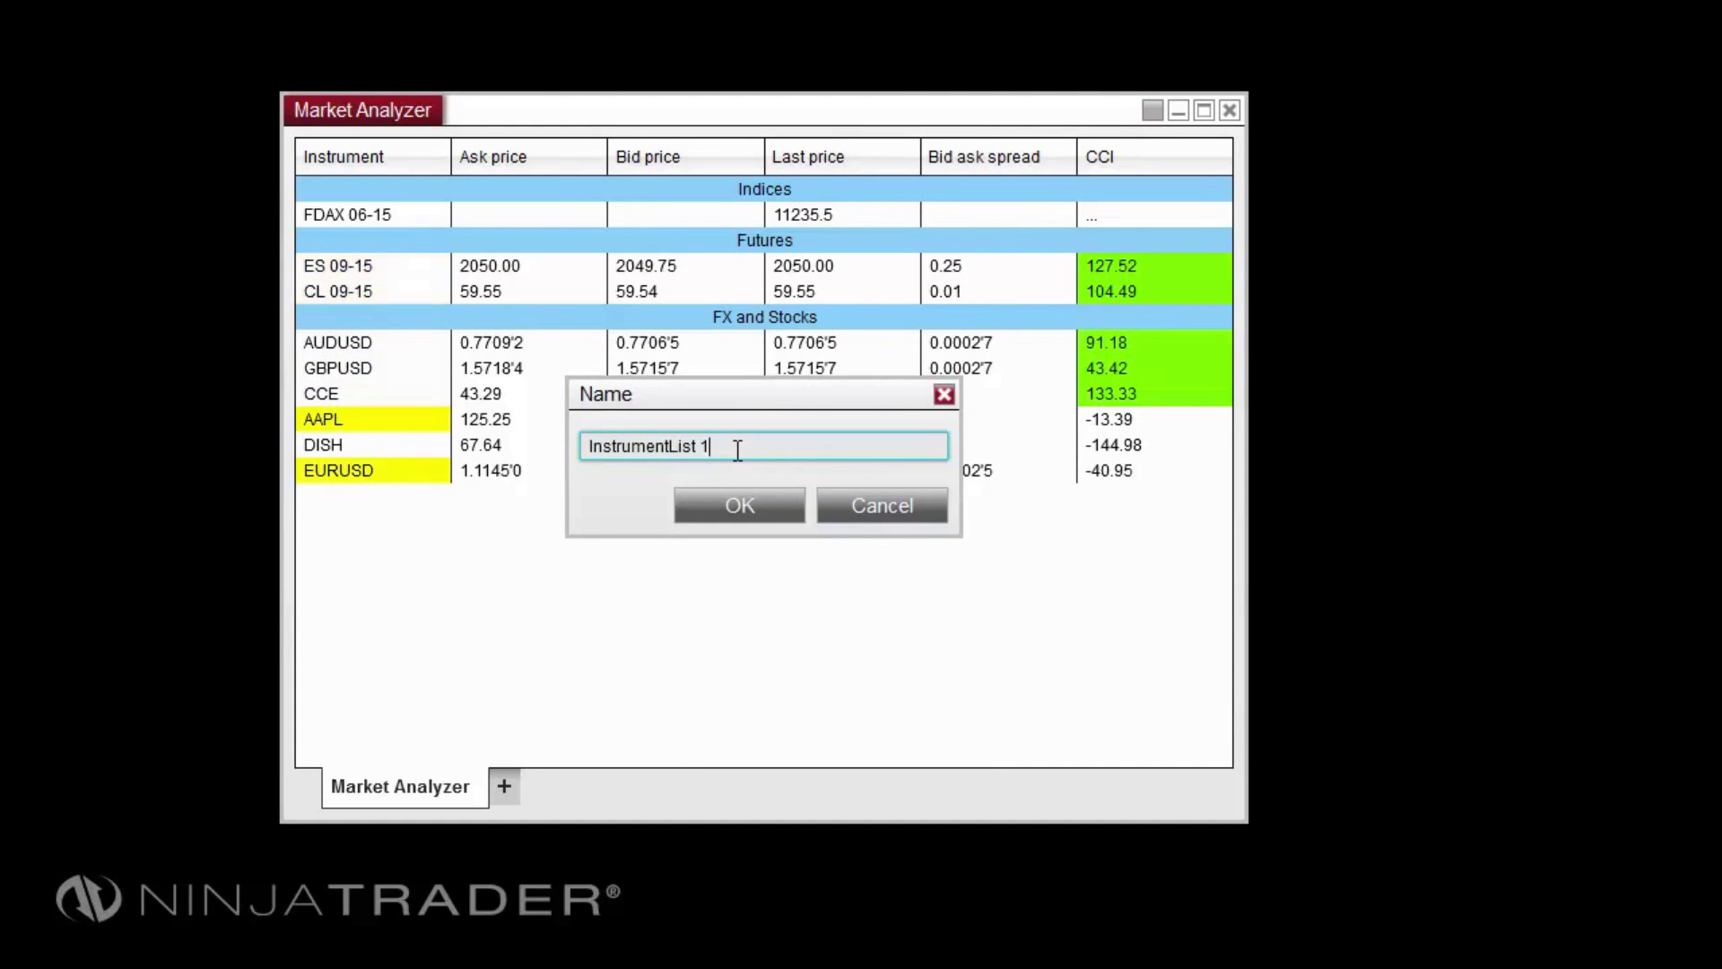
pyautogui.click(741, 519)
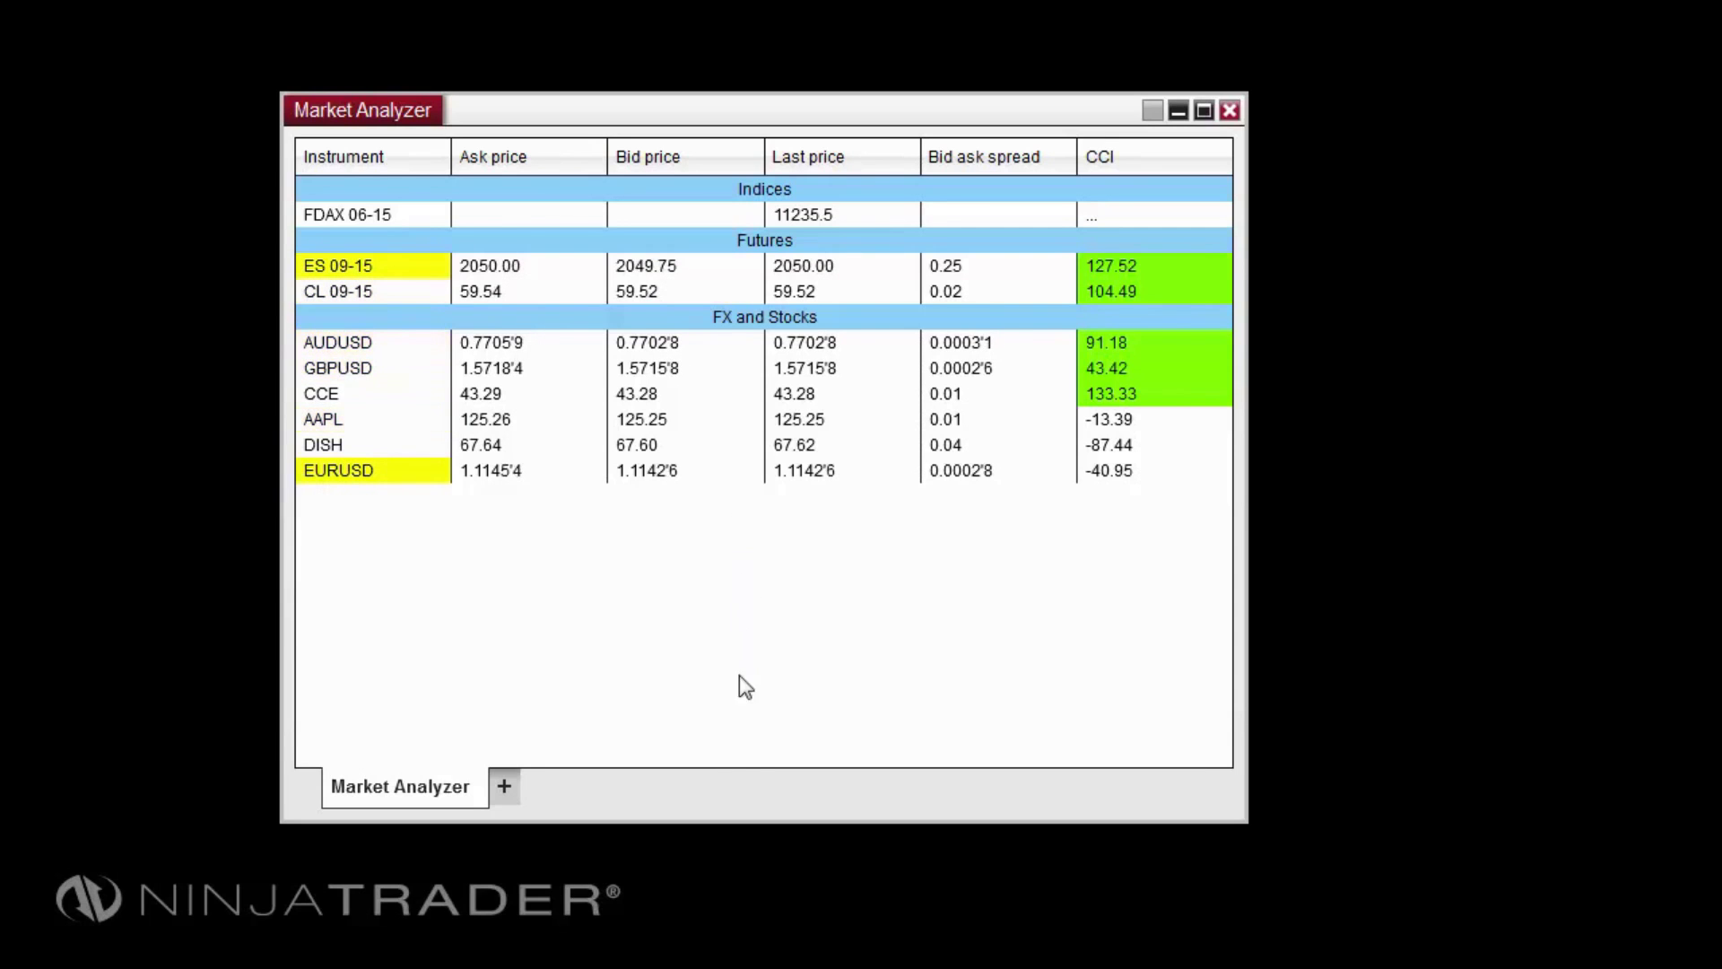
# Add a LABEL row, rename Indices to 'Misc.', move it above EURUSD, and drag AAPL to the bottom
pyautogui.rightClick(750, 761)
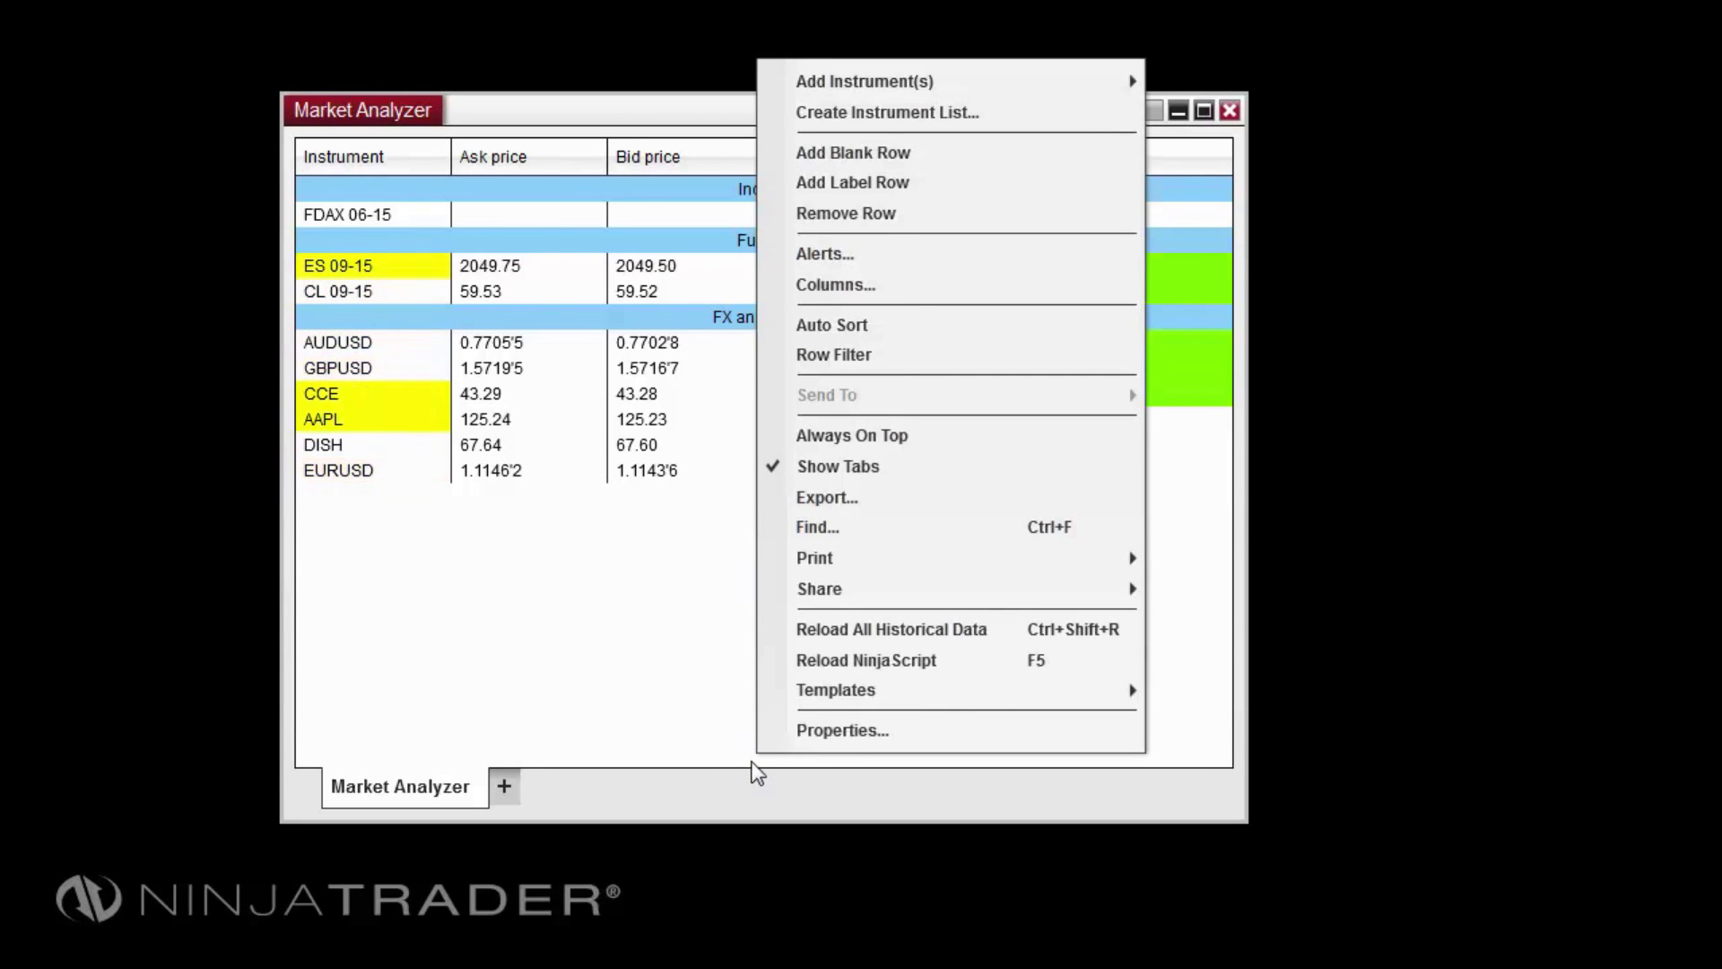
pyautogui.click(917, 182)
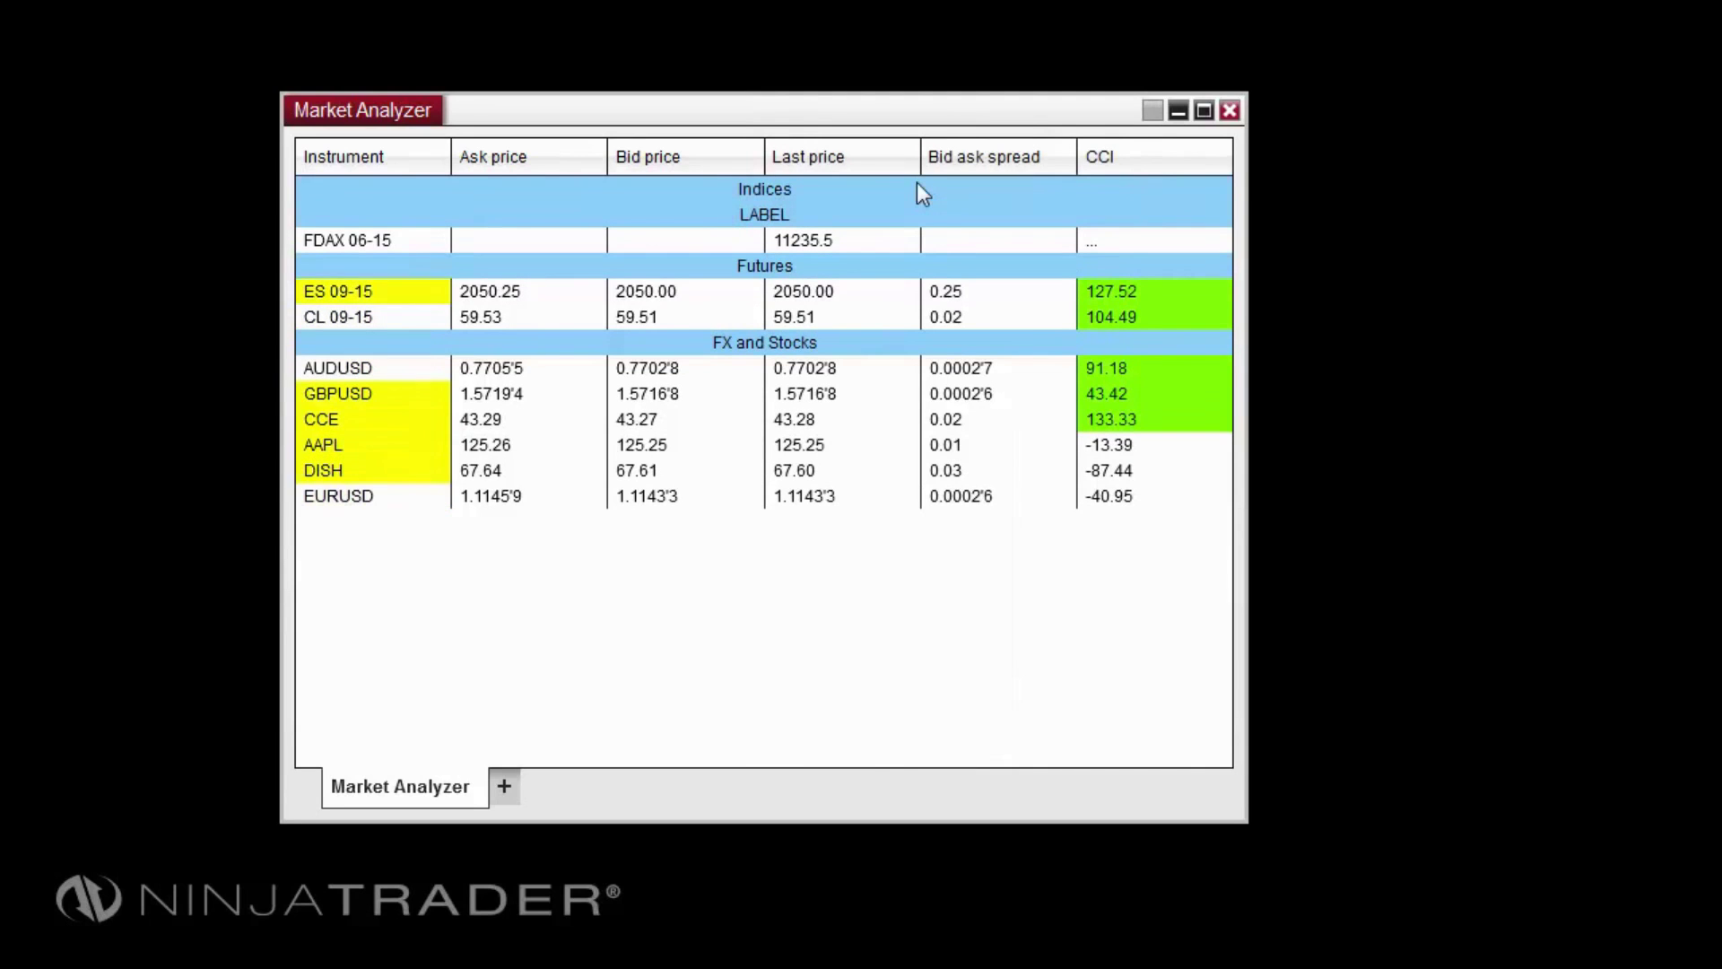
pyautogui.doubleClick(761, 195)
pyautogui.write('M')
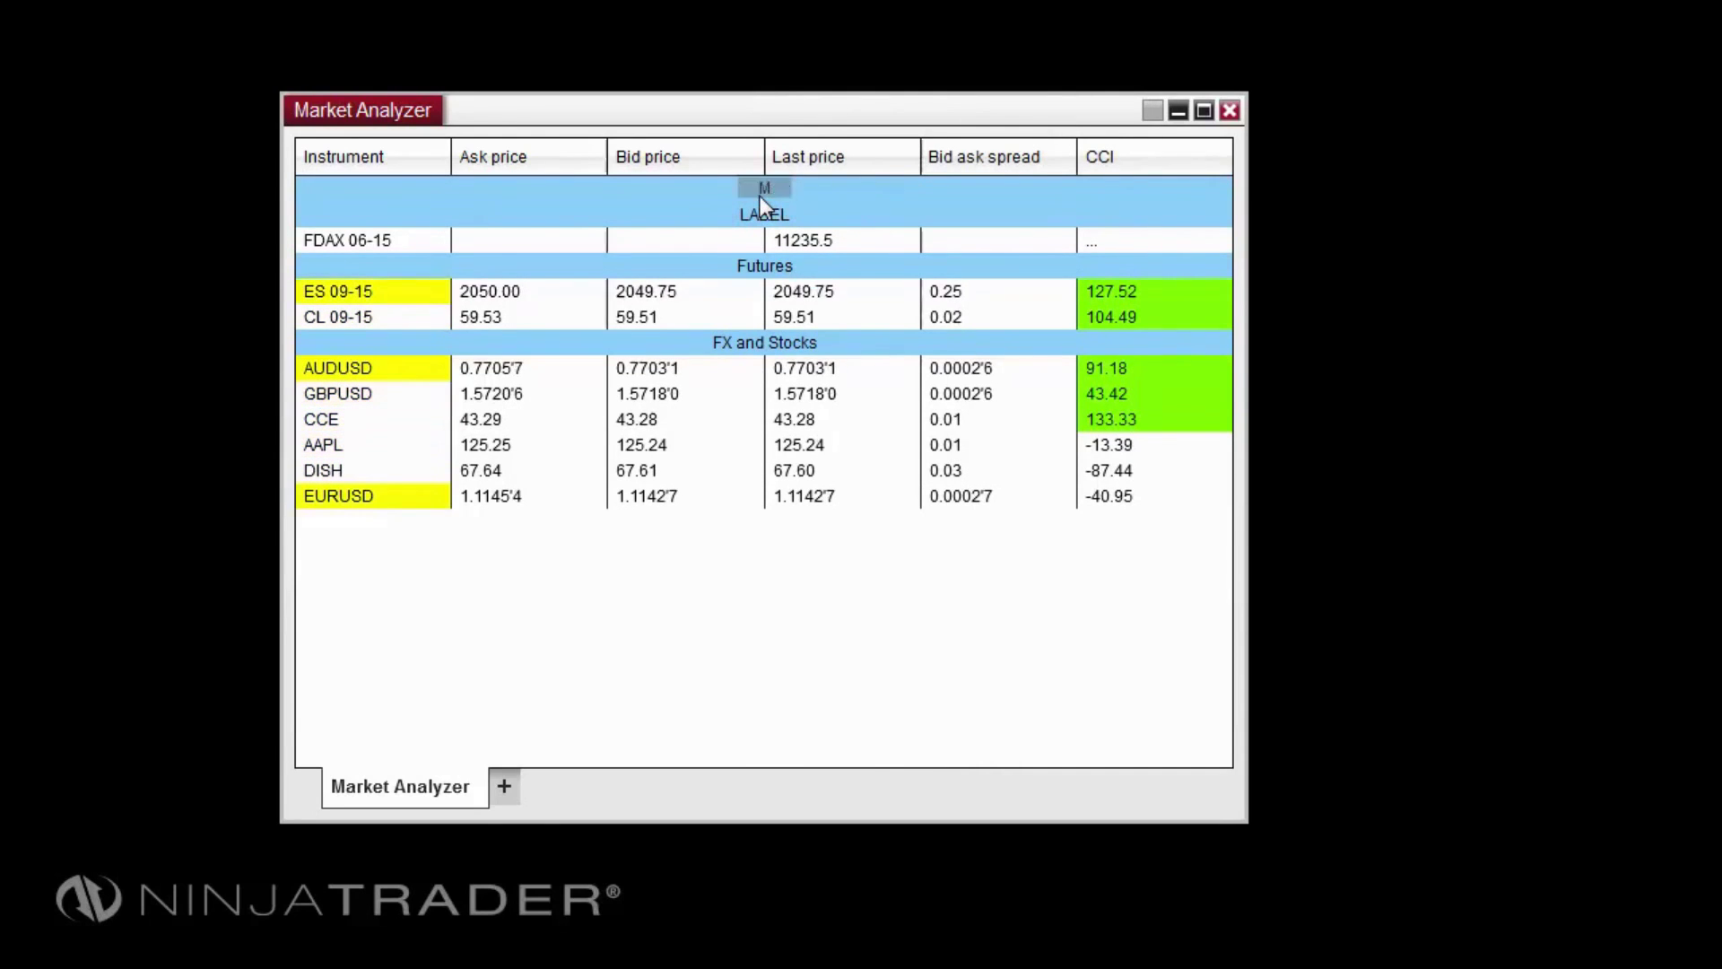
pyautogui.write('isc.')
pyautogui.press('Return')
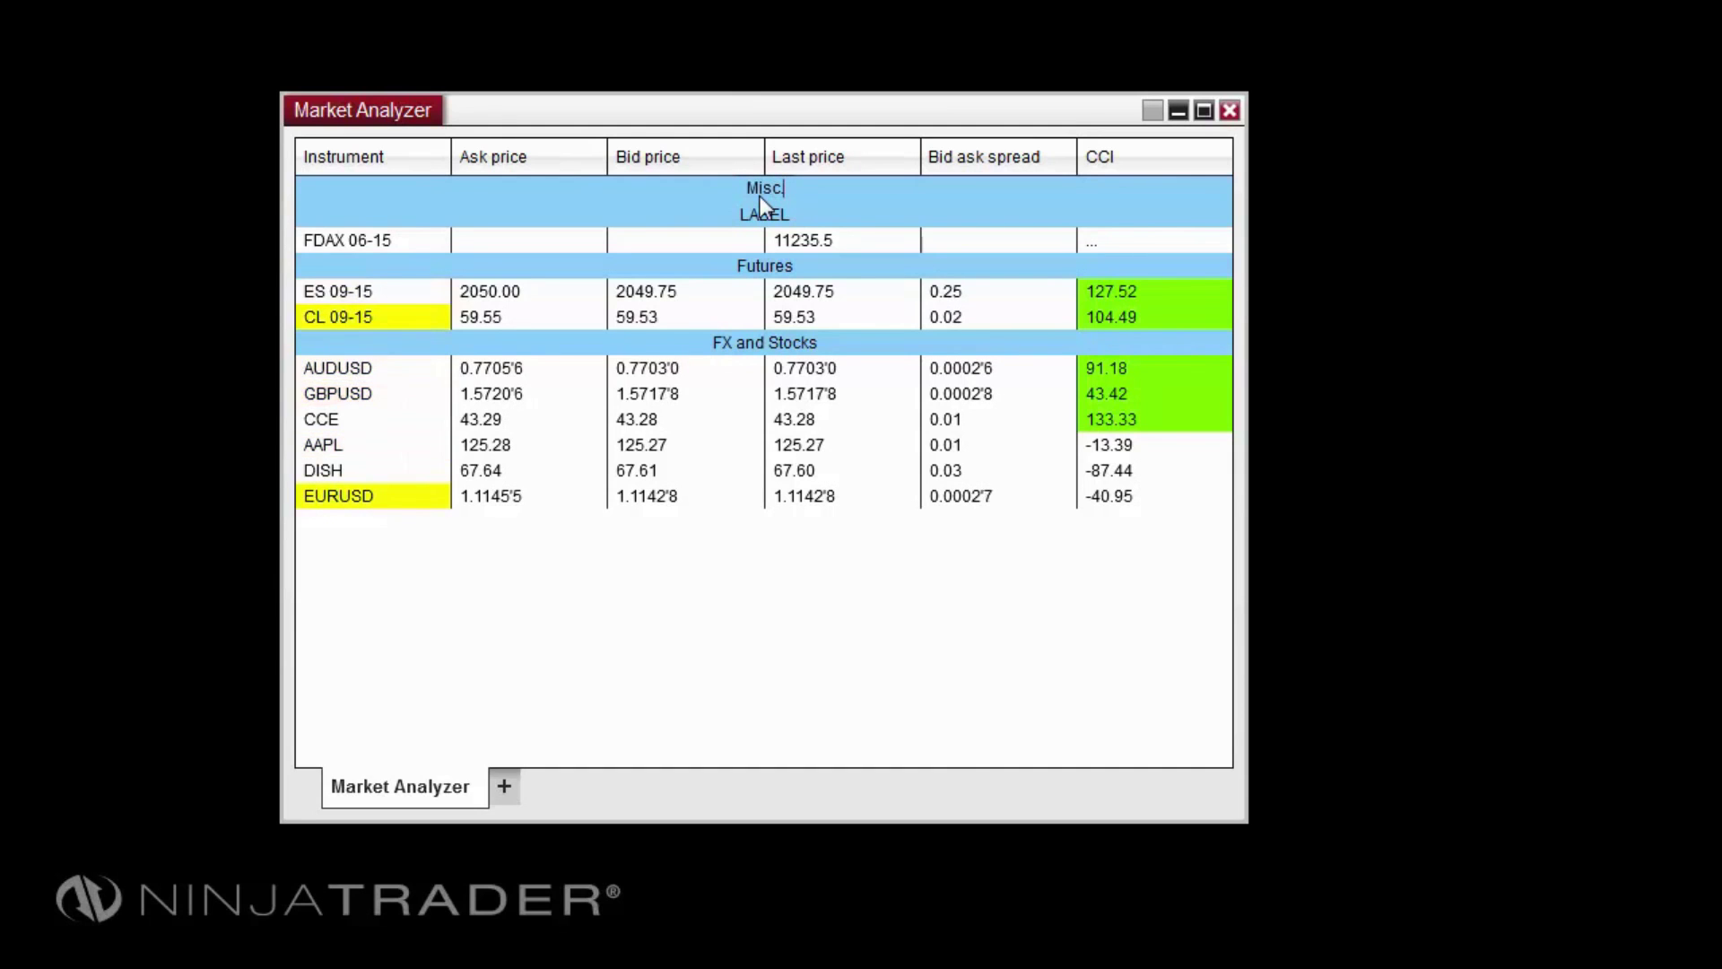
pyautogui.moveTo(761, 196); pyautogui.dragTo(668, 519)
pyautogui.moveTo(659, 416); pyautogui.dragTo(674, 547)
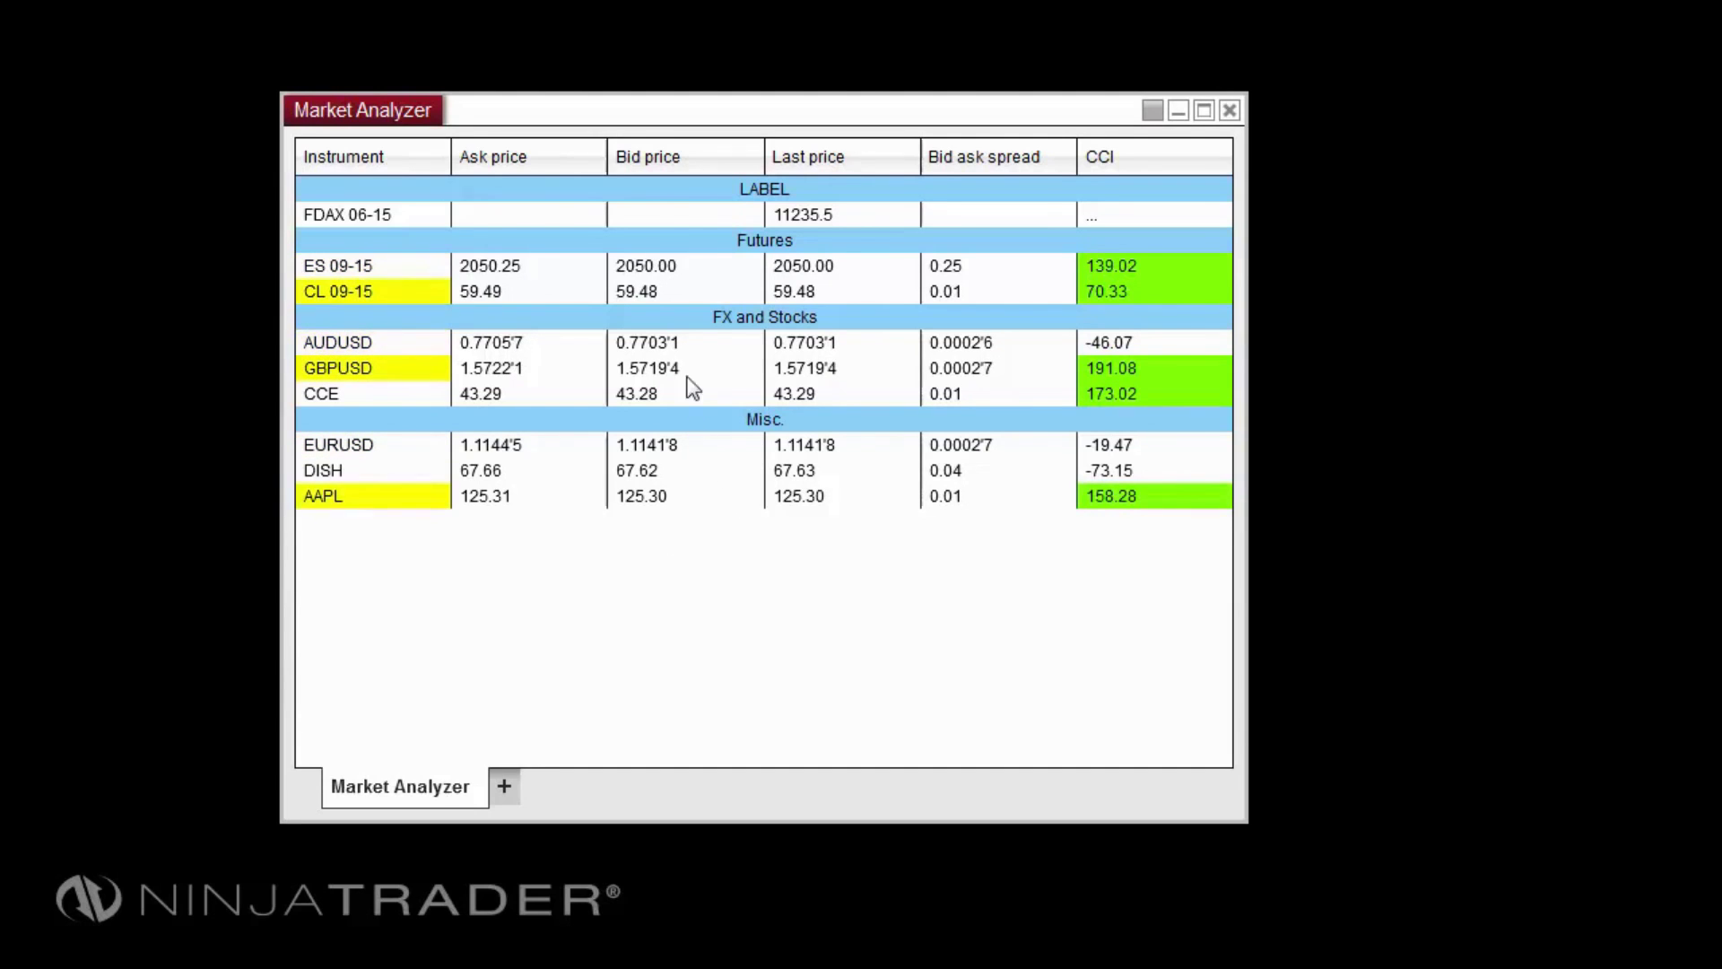
# Set the Market Analyzer's label row text alignment to Left
pyautogui.rightClick(696, 216)
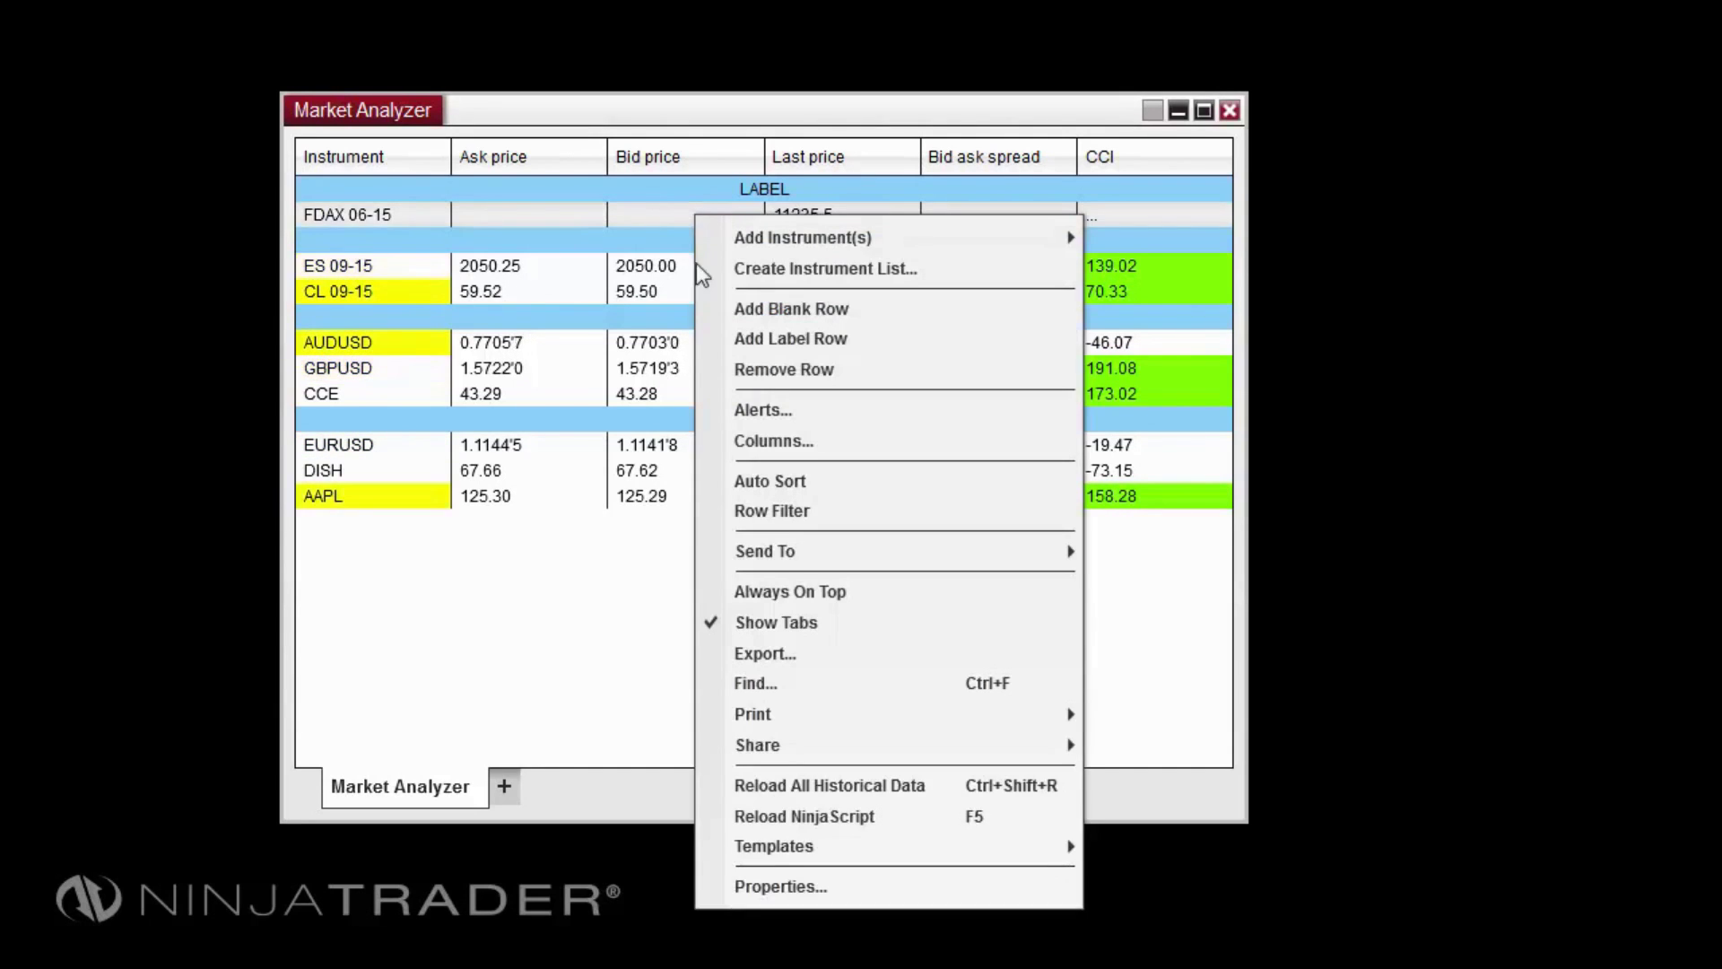
pyautogui.click(800, 890)
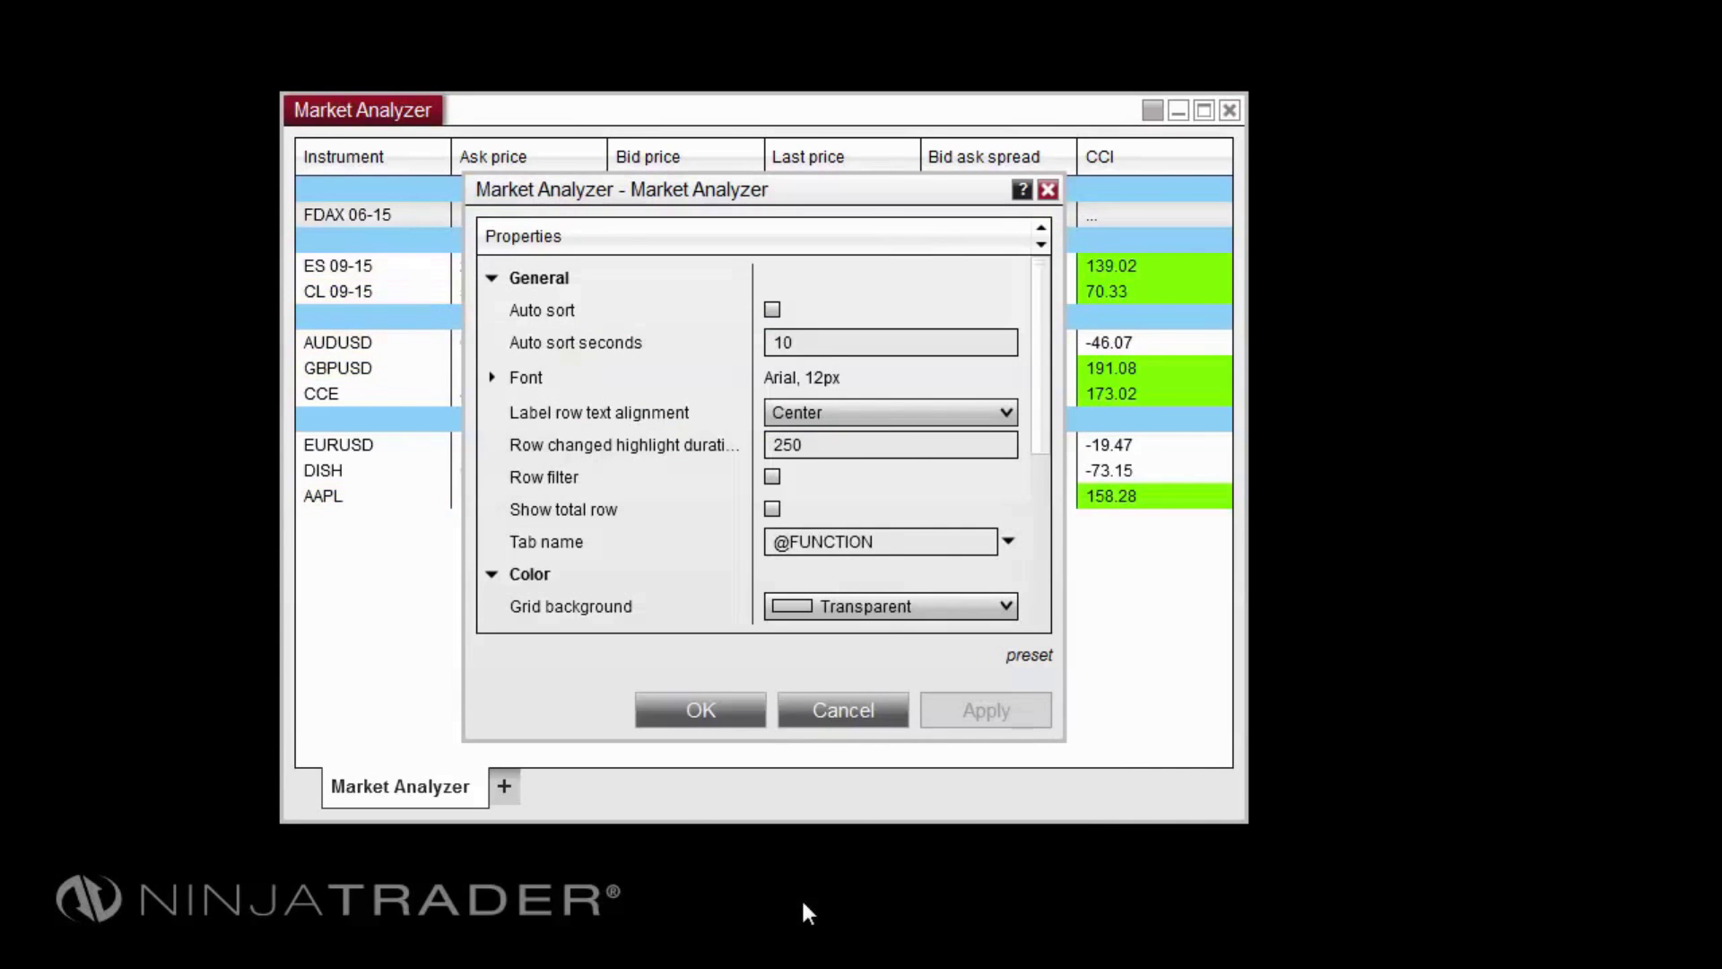
pyautogui.click(875, 414)
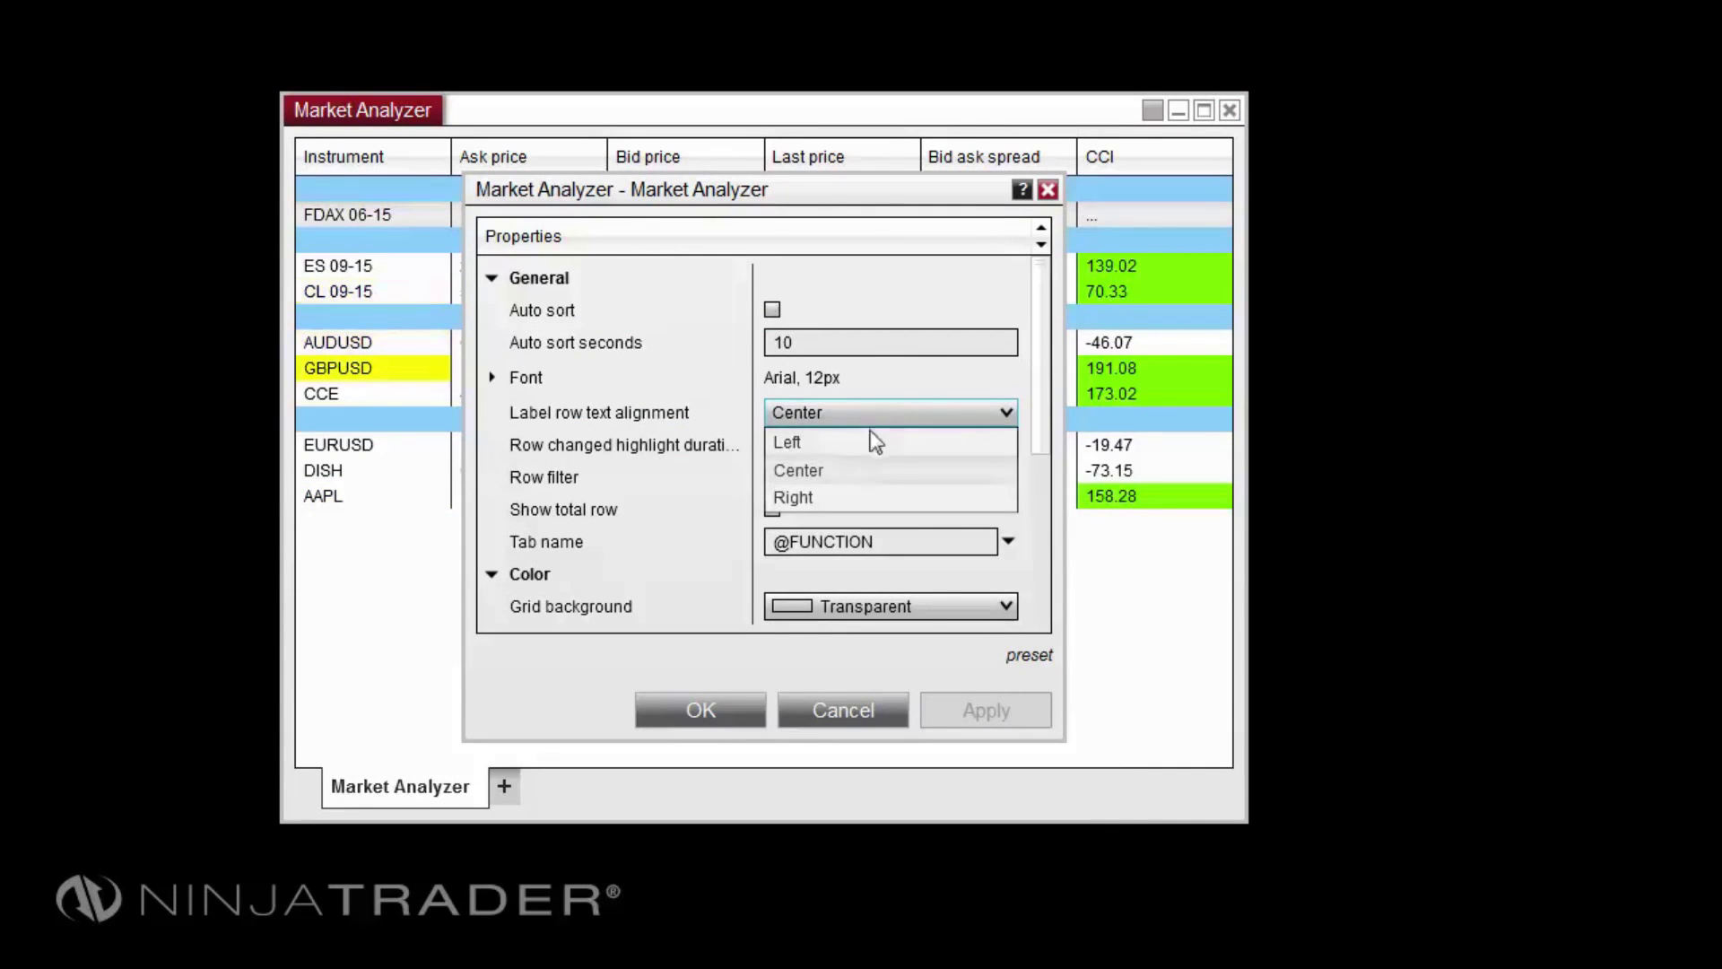
pyautogui.click(871, 447)
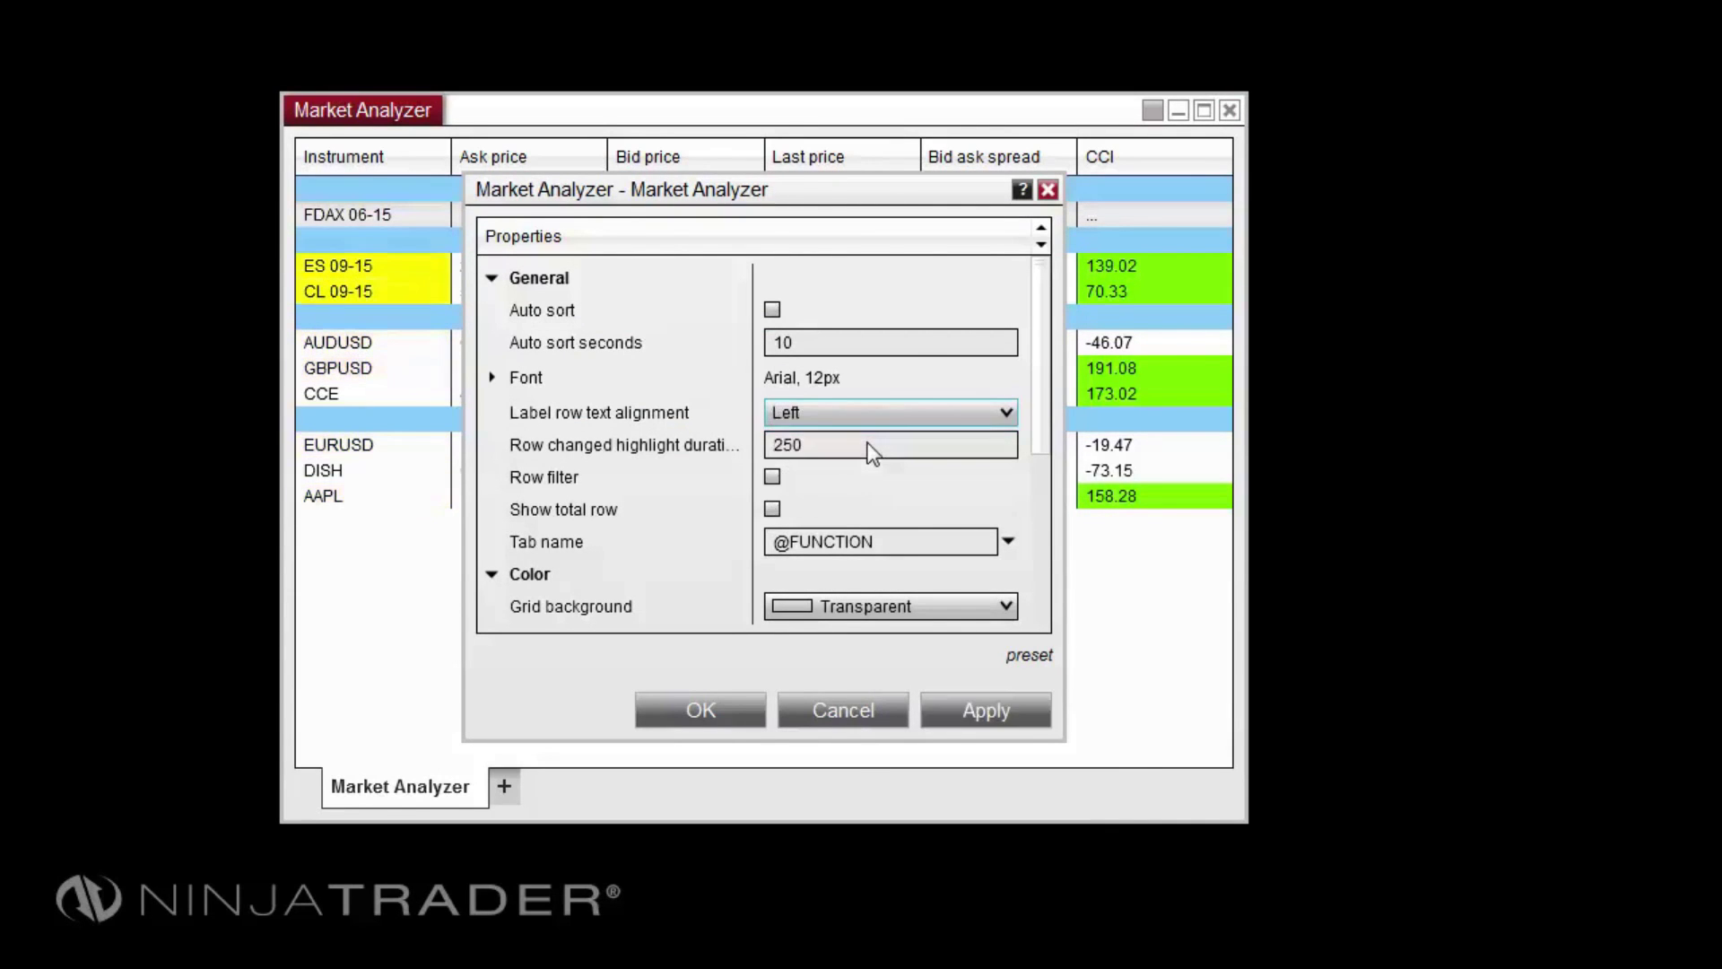
pyautogui.click(739, 709)
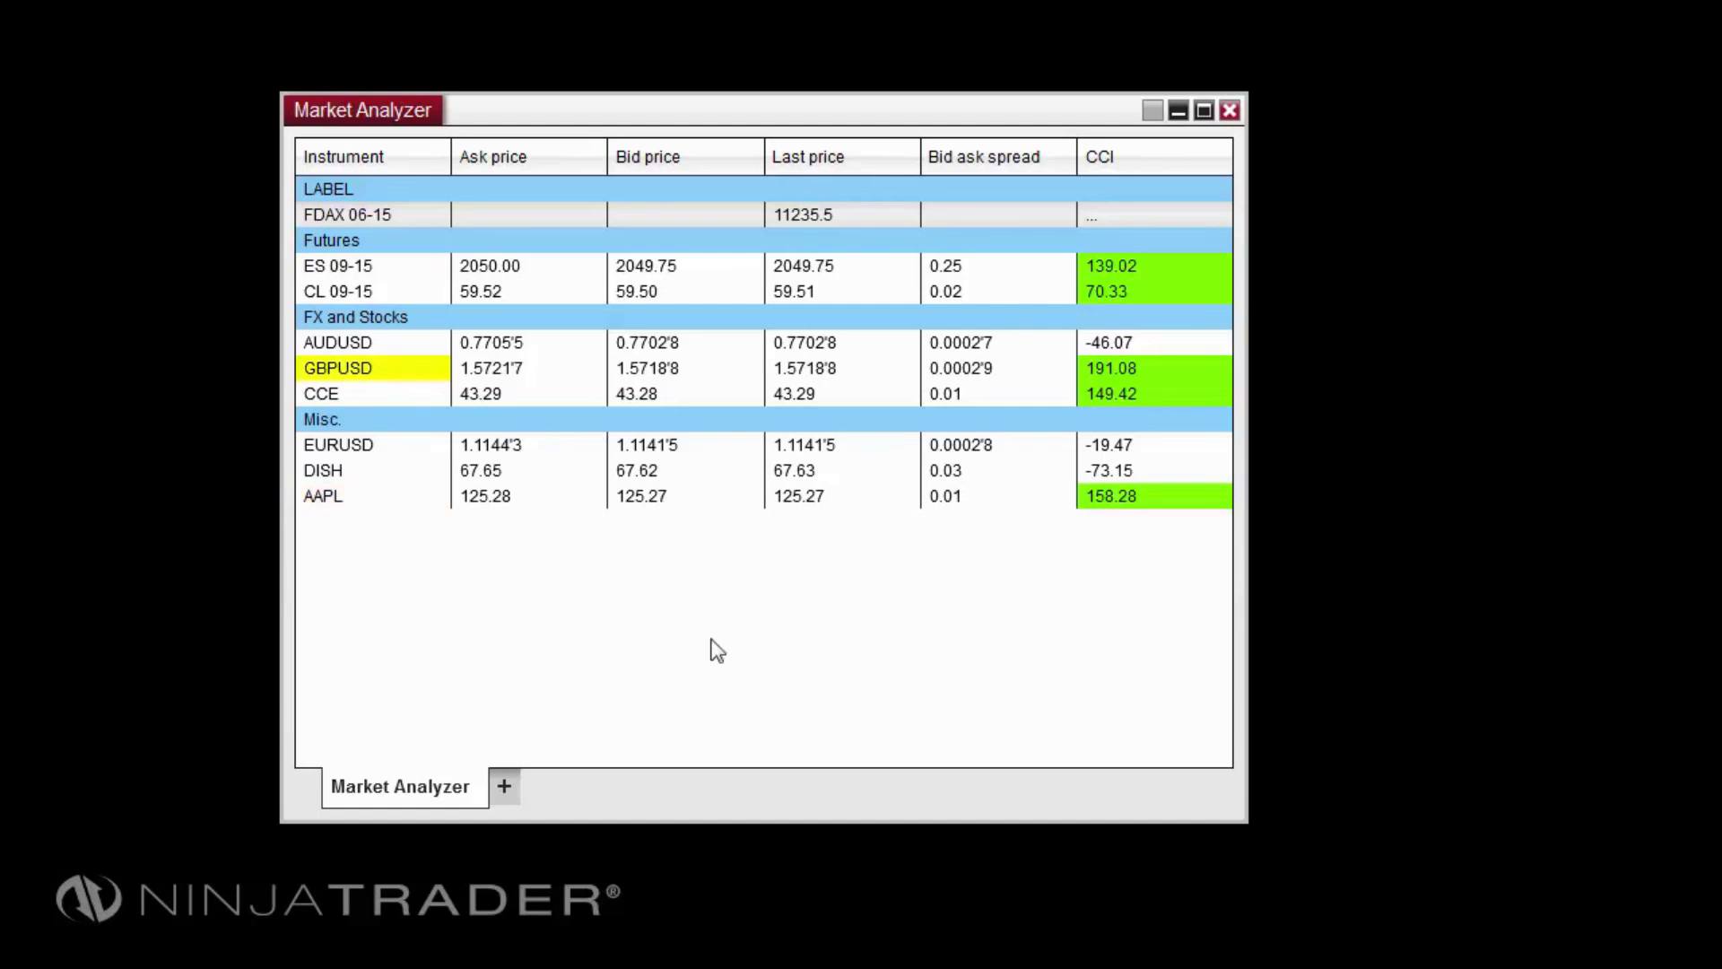
# Move CCE below AAPL and delete it, then remove the AAPL row
pyautogui.click(481, 395)
pyautogui.moveTo(492, 442); pyautogui.dragTo(481, 498)
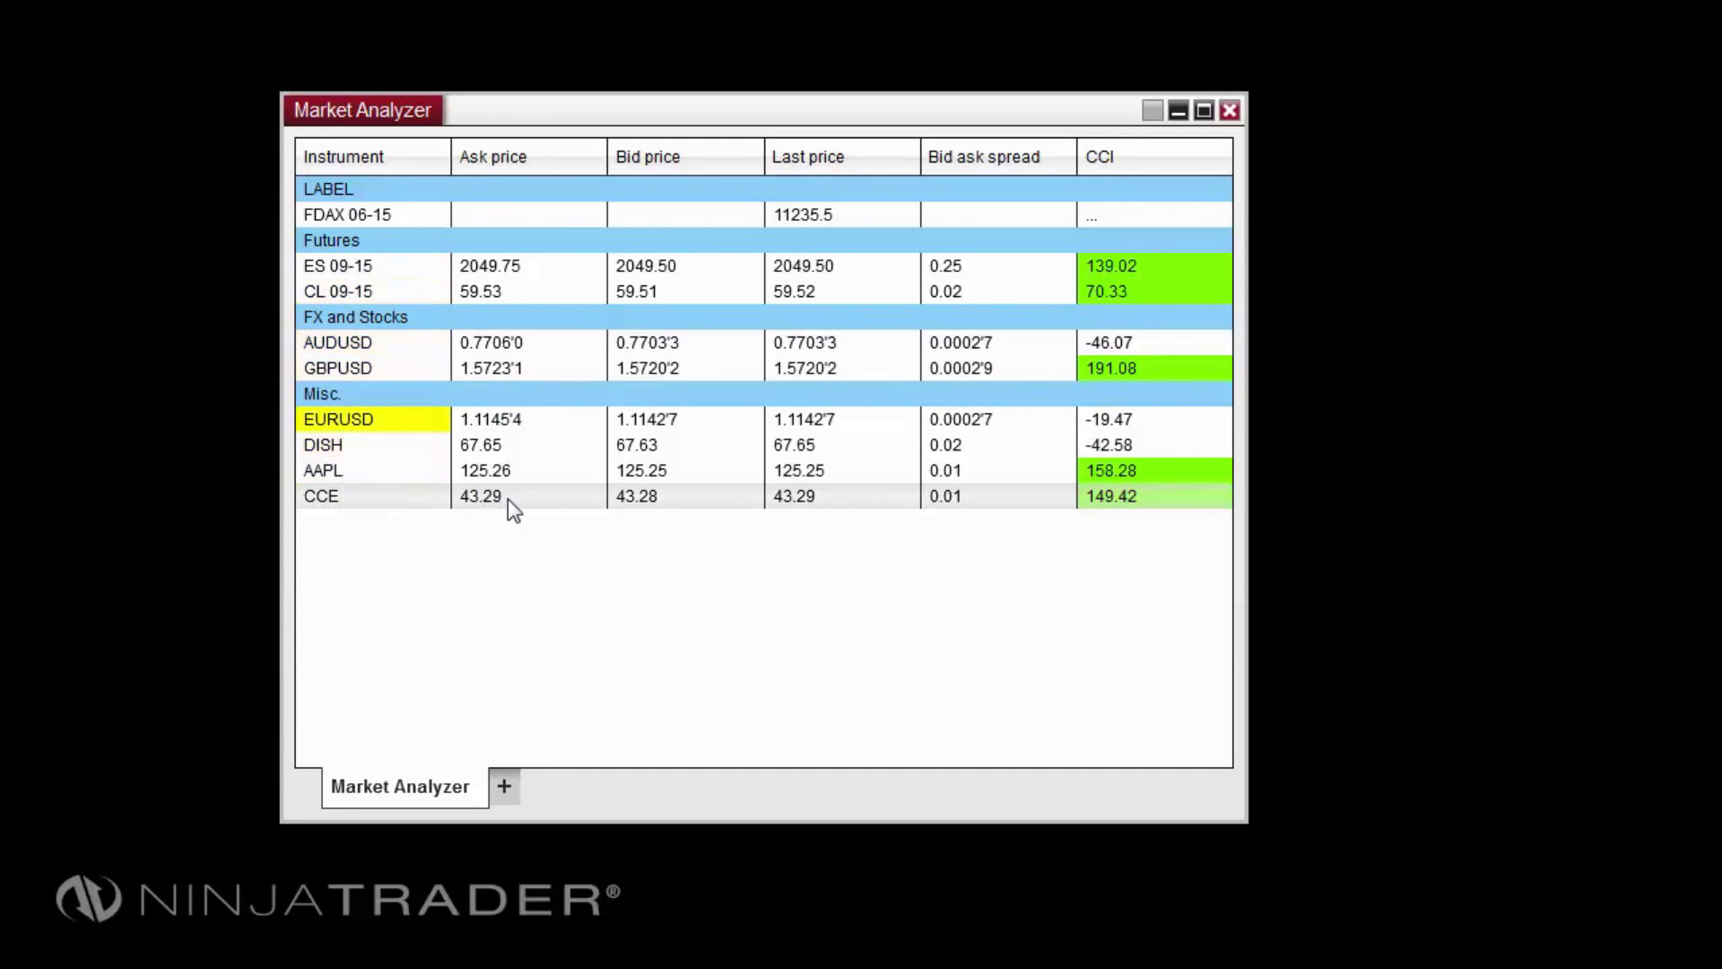
pyautogui.press('Delete')
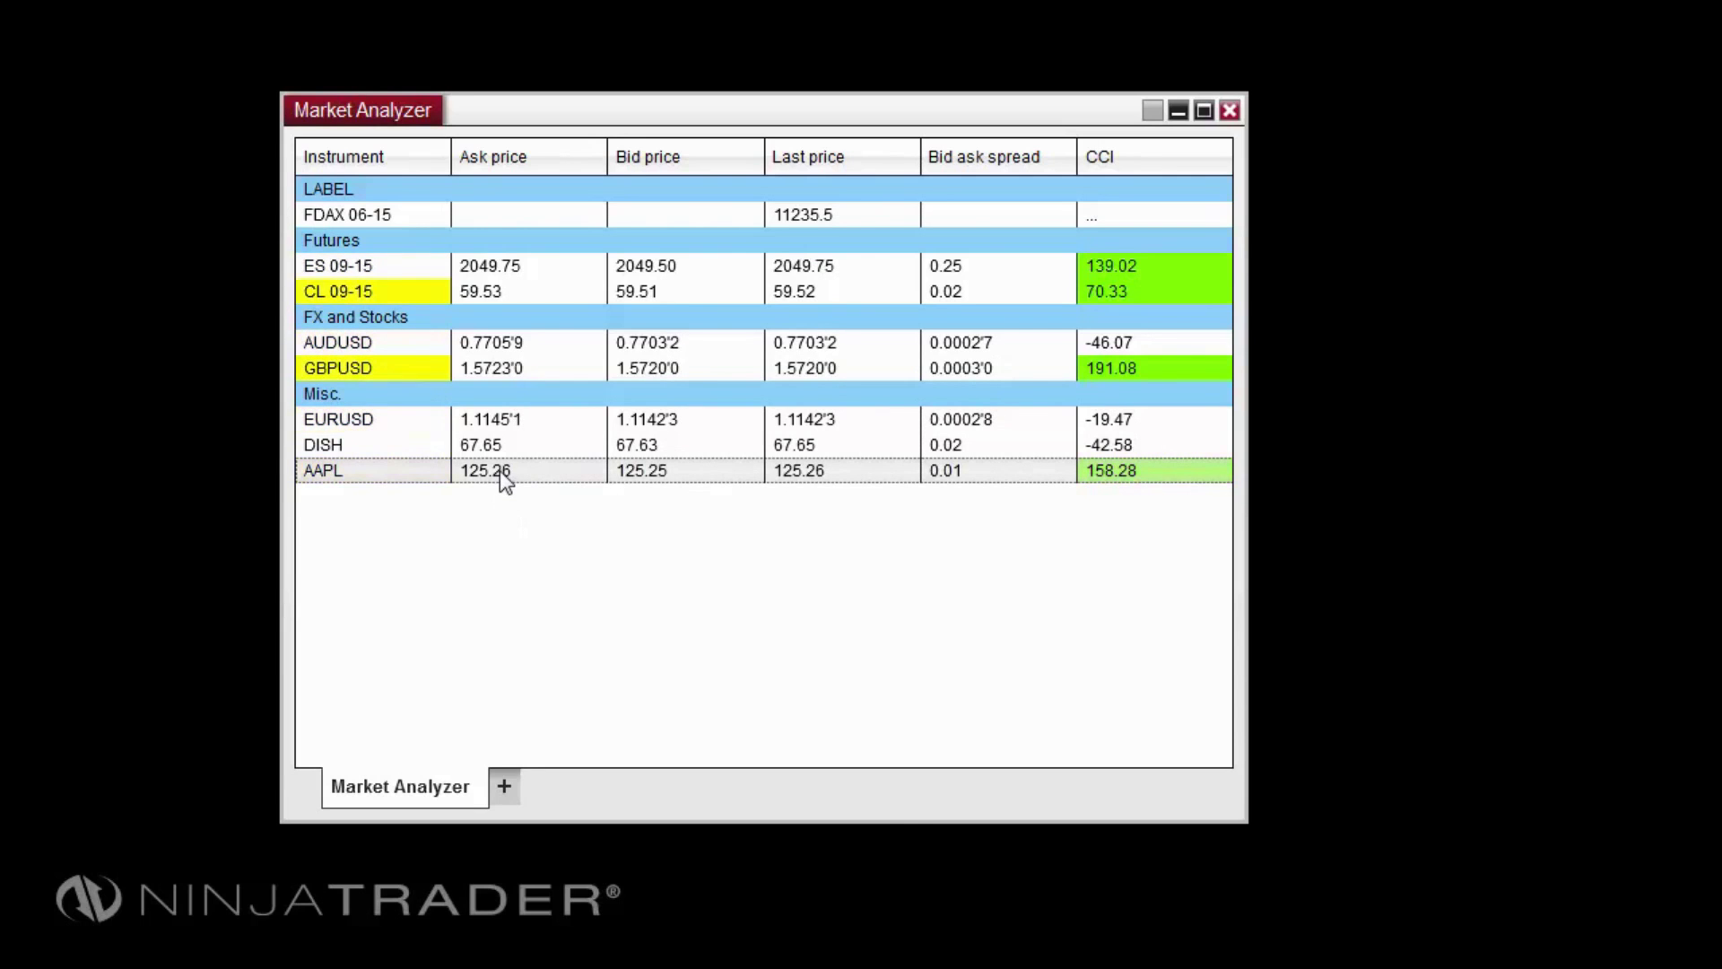
pyautogui.rightClick(500, 475)
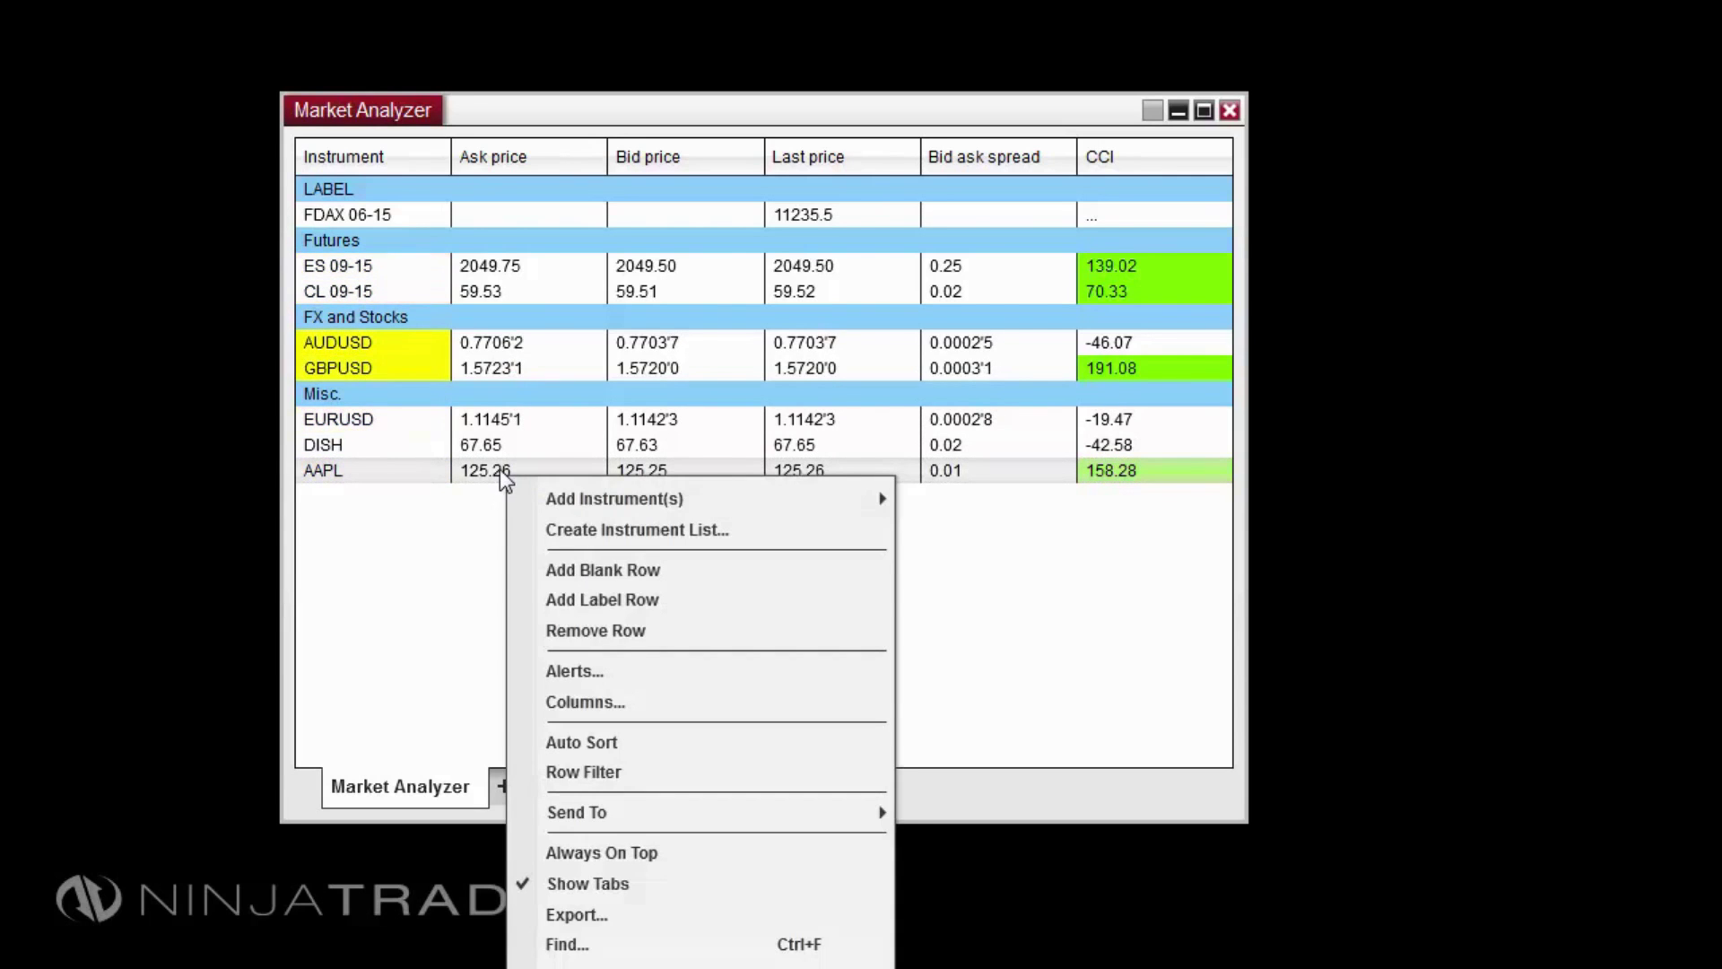
pyautogui.click(571, 635)
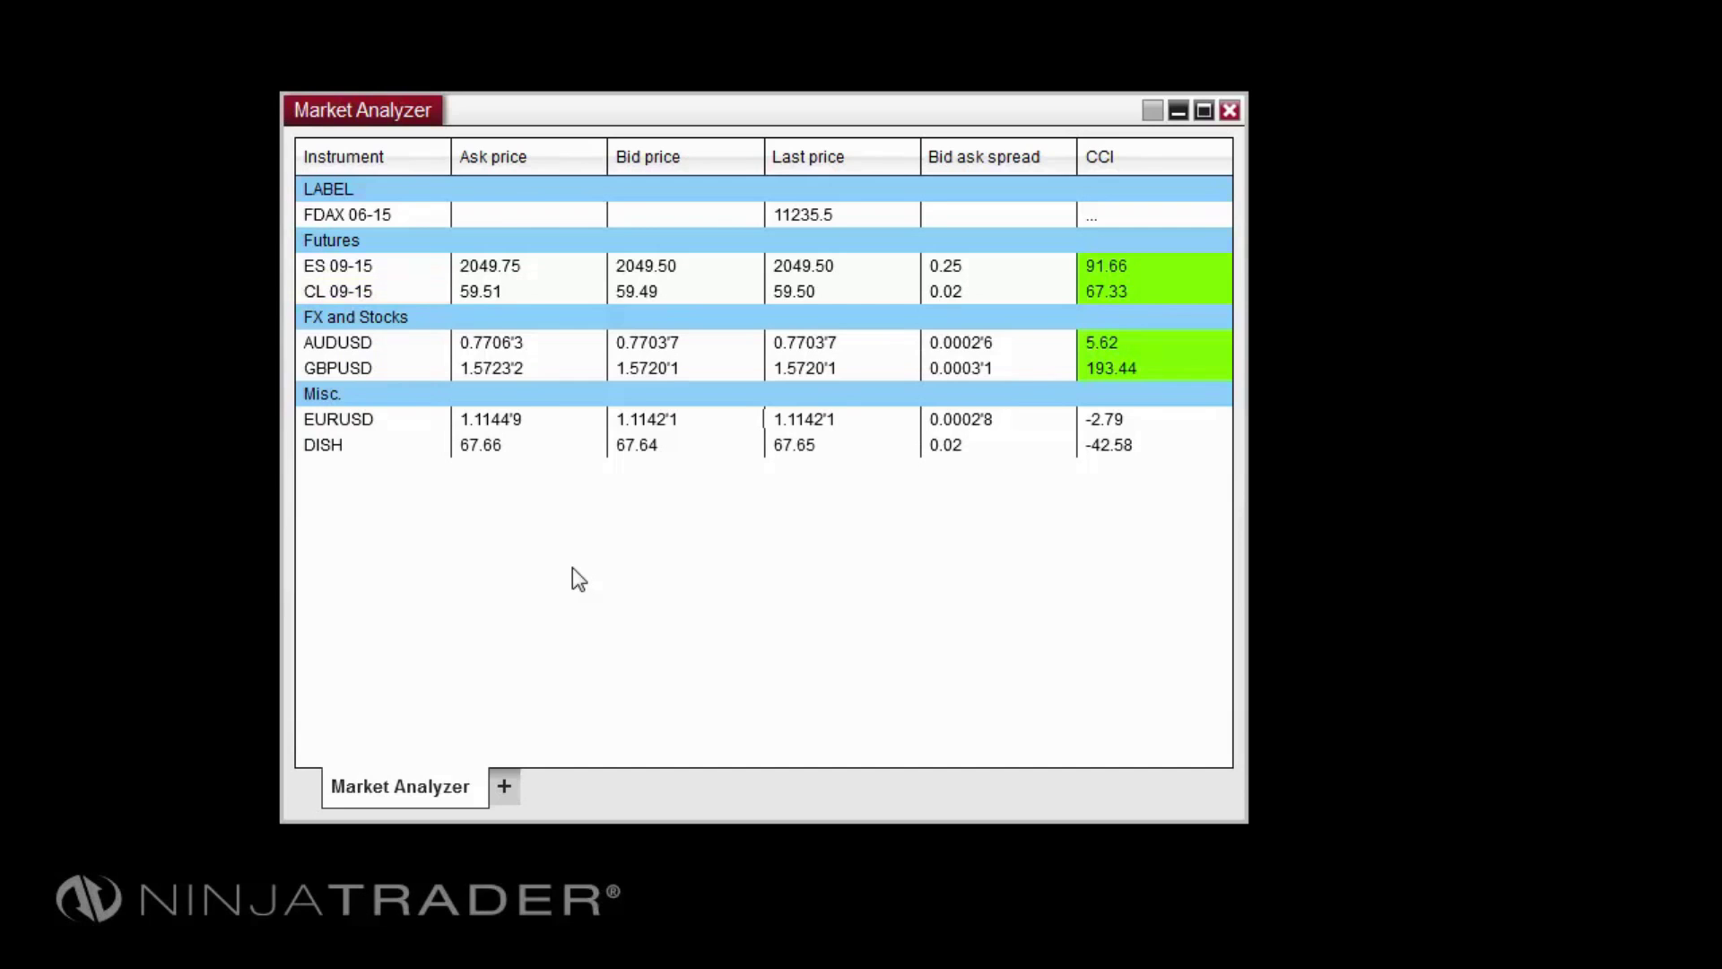
# Enable the total row in Market Analyzer properties with a MediumPurple background
pyautogui.rightClick(676, 761)
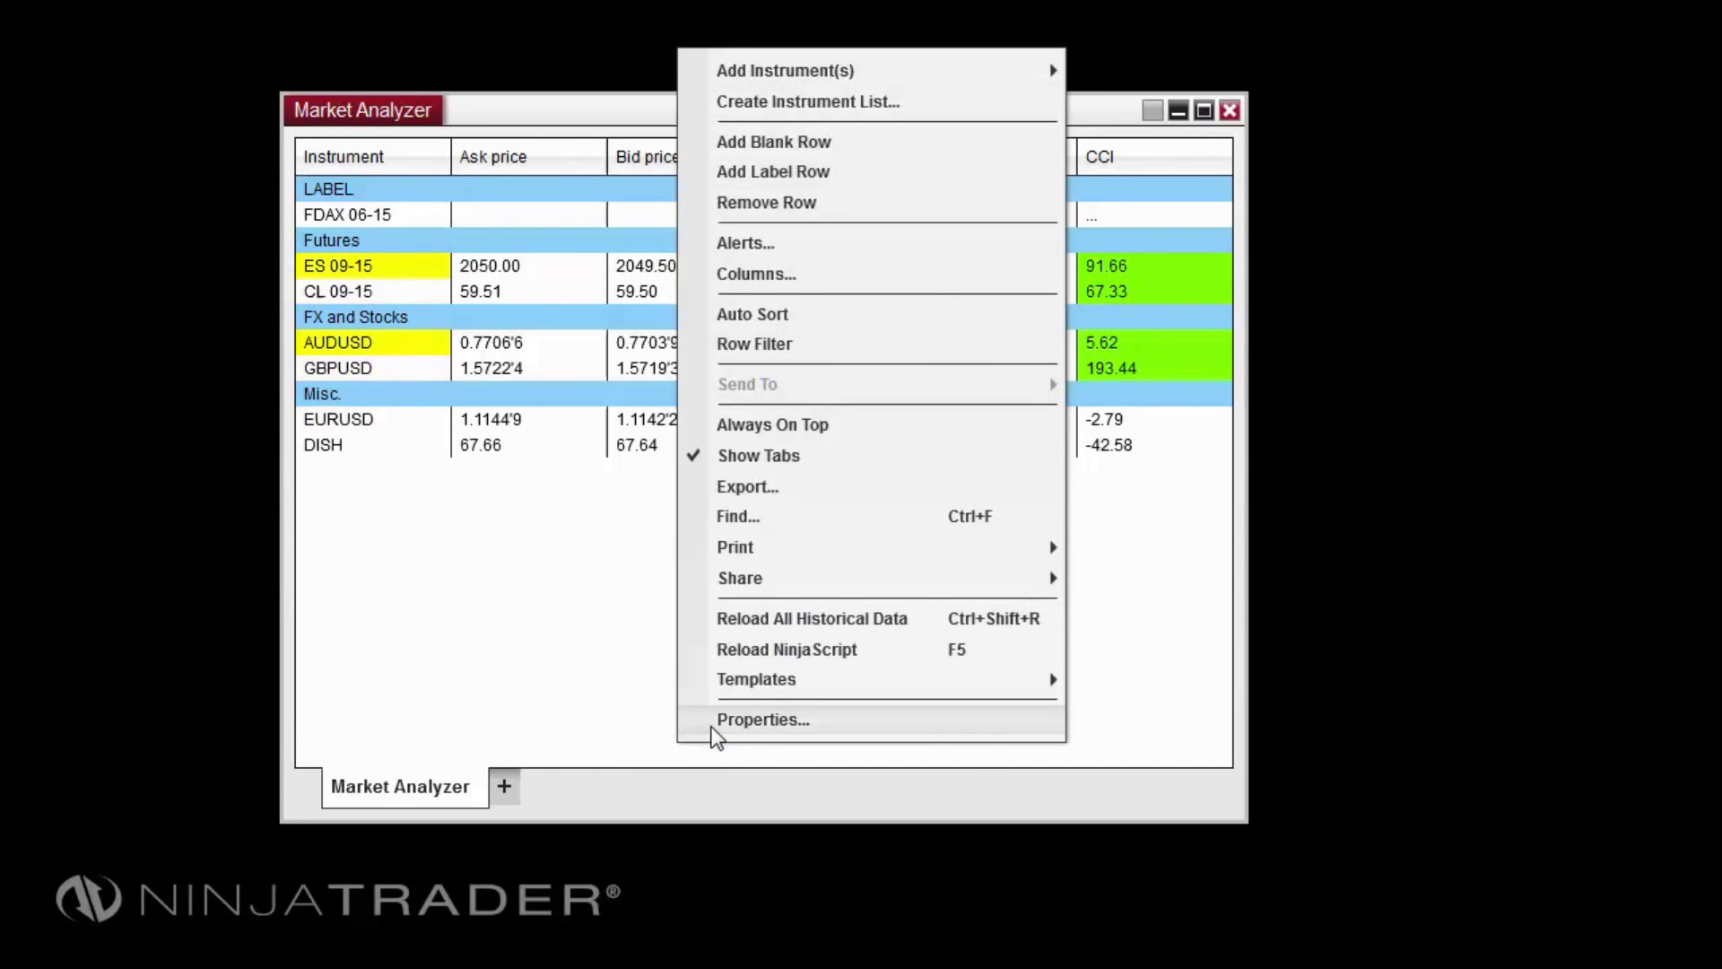
pyautogui.click(763, 719)
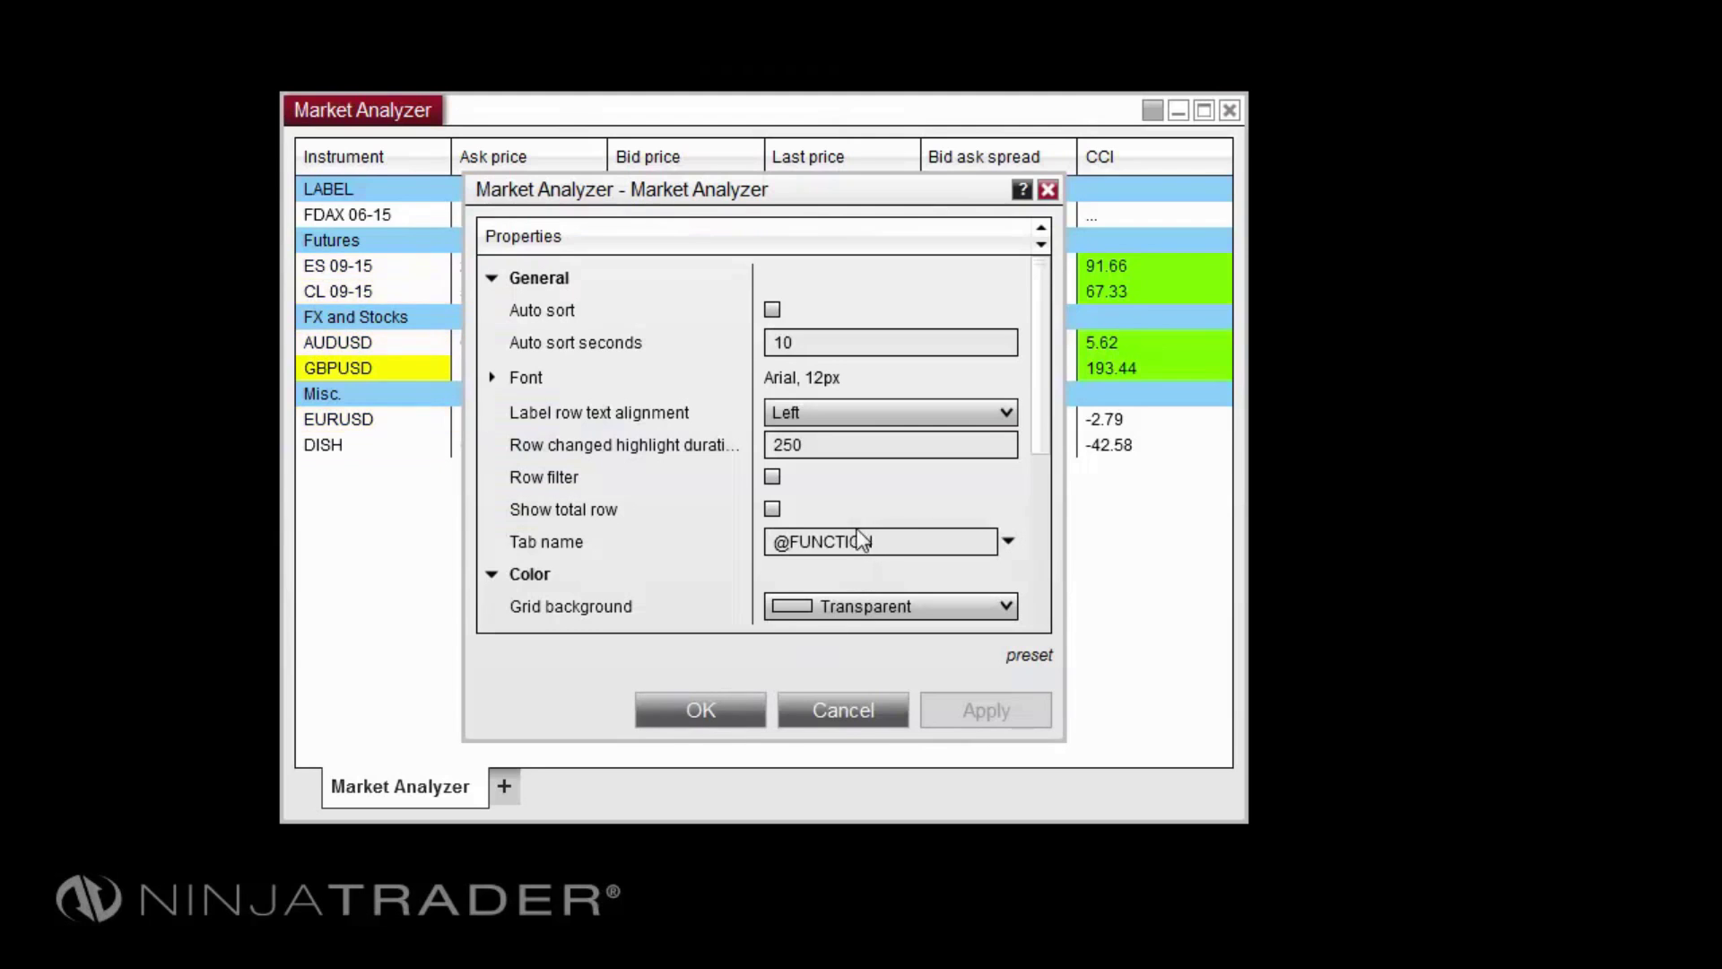
pyautogui.click(772, 509)
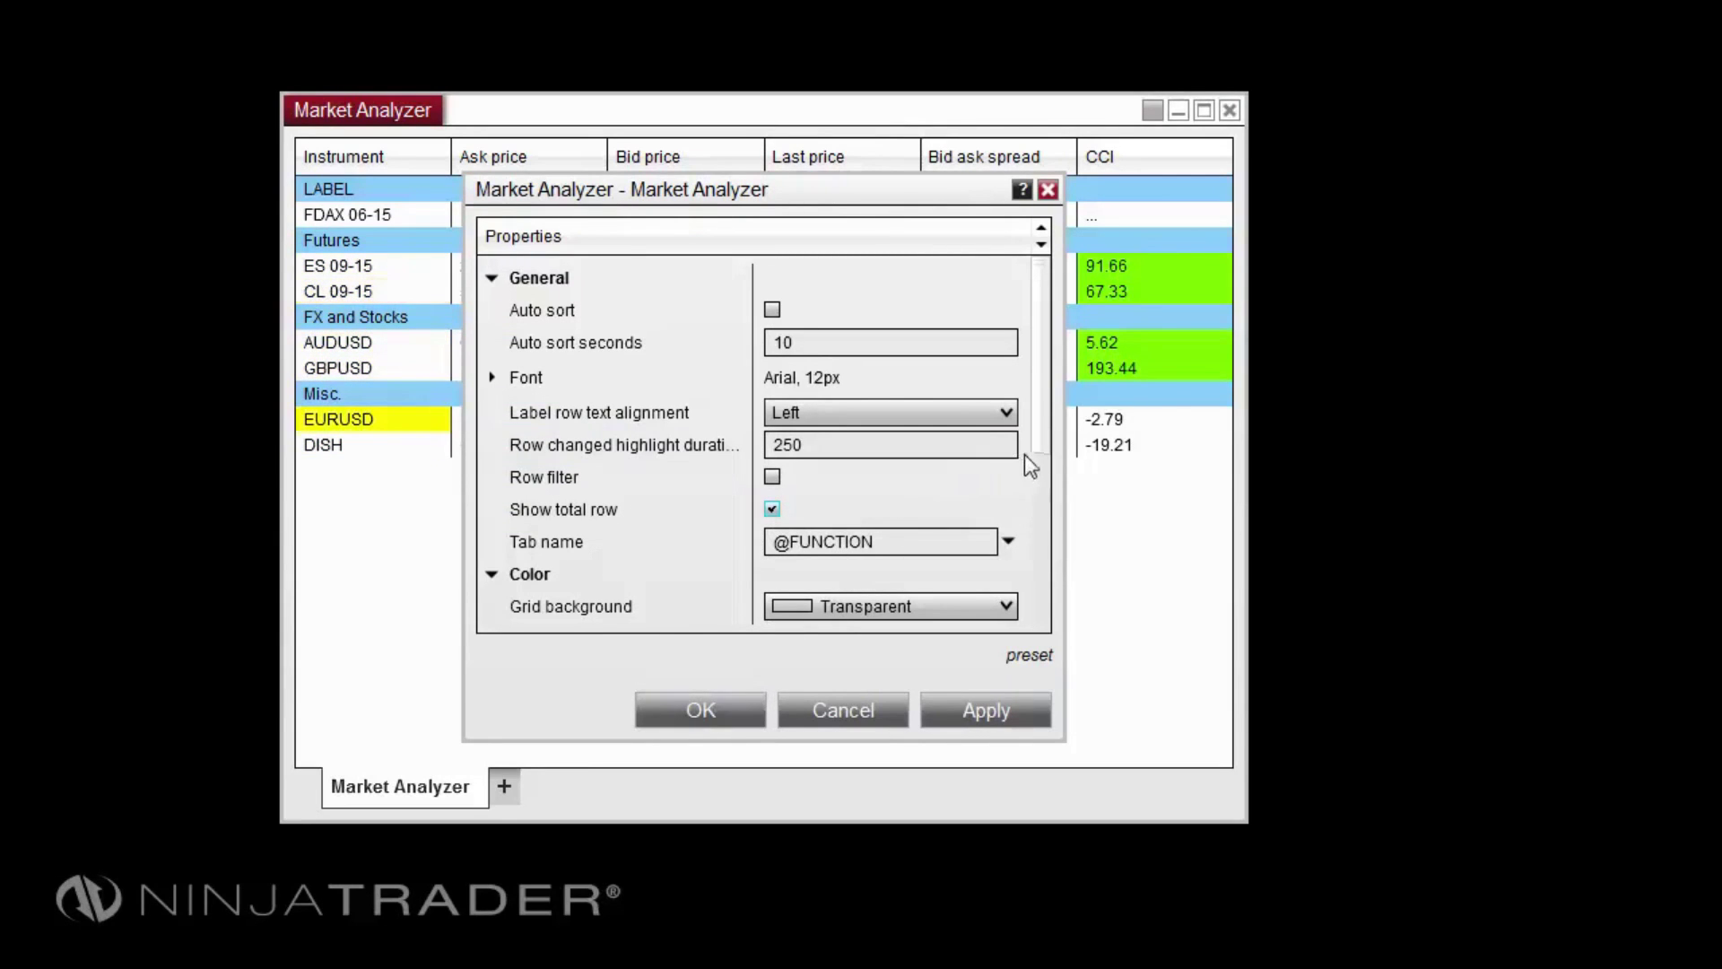
pyautogui.moveTo(1037, 445); pyautogui.dragTo(1030, 590)
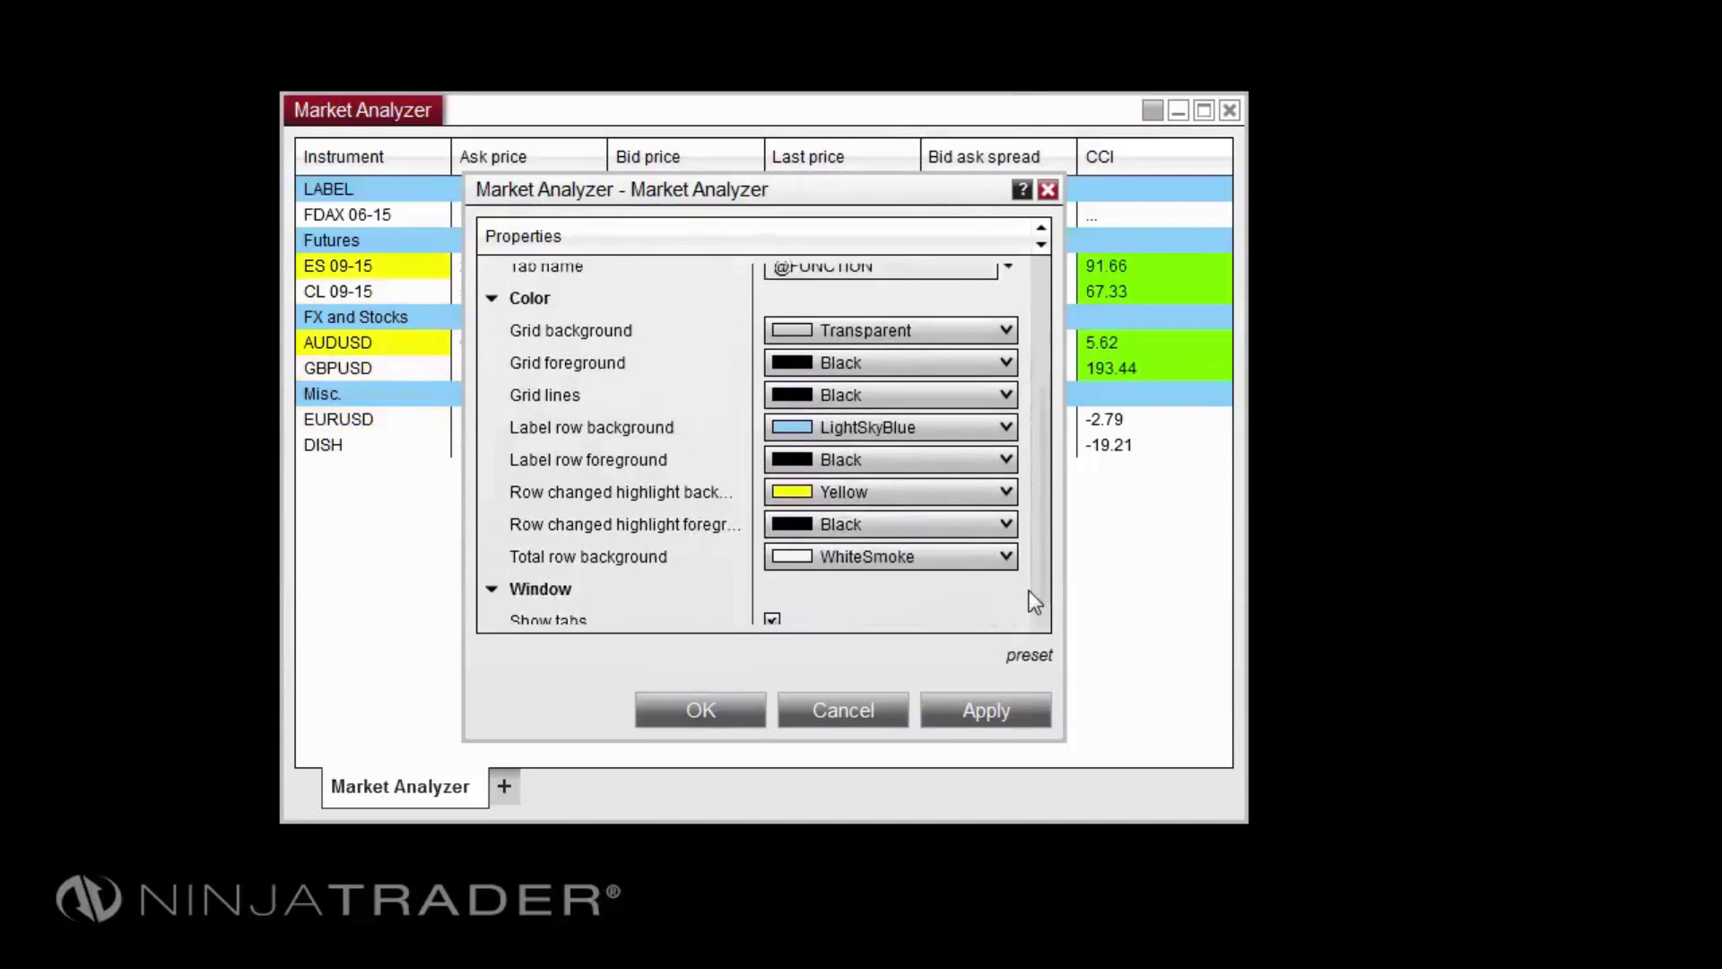
pyautogui.click(1002, 534)
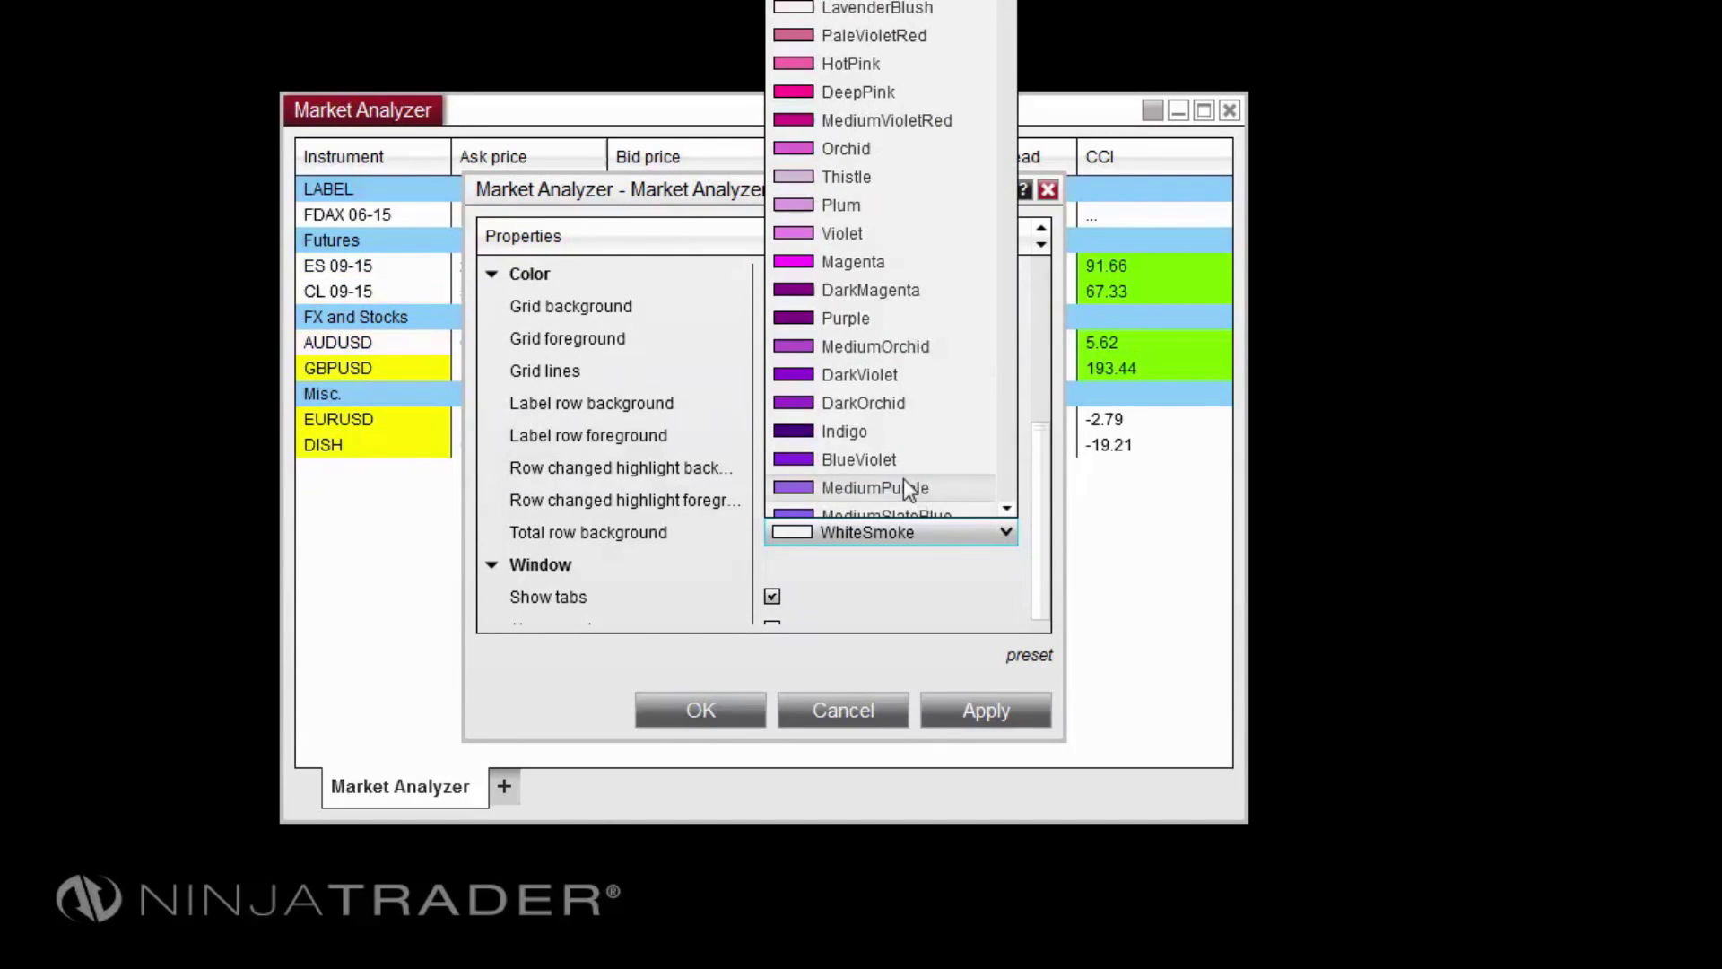
pyautogui.click(904, 485)
pyautogui.click(719, 712)
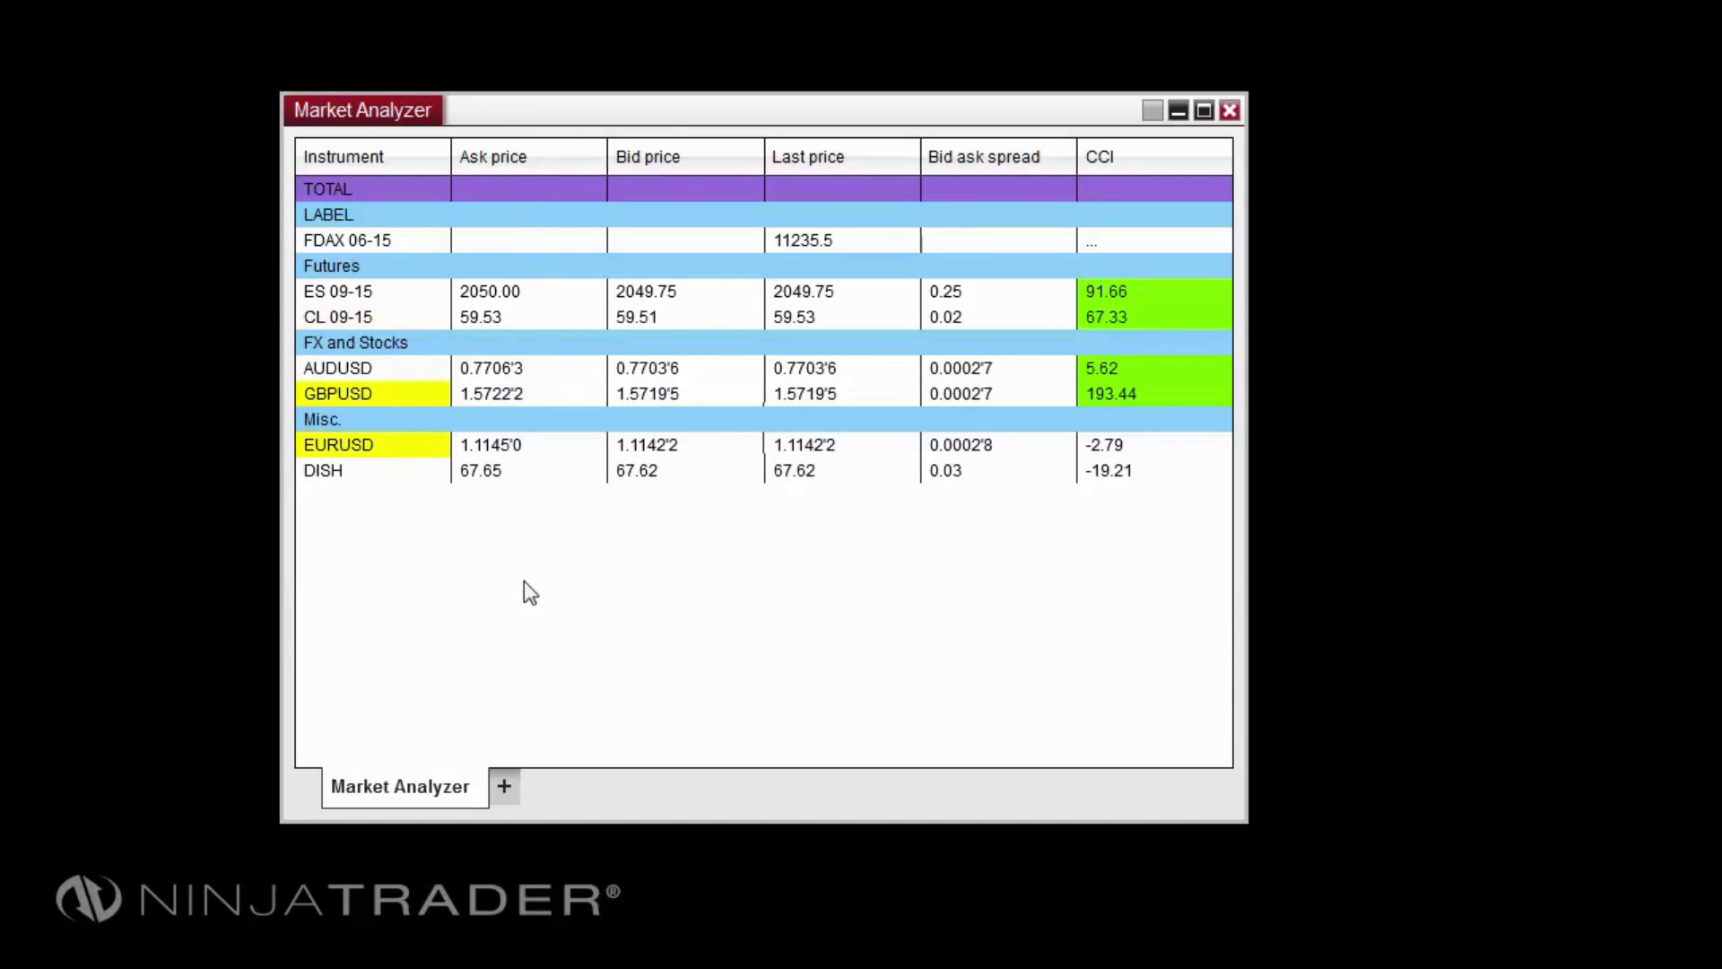
# In the column settings, turn on Show in total row for the Bid ask spread column
pyautogui.rightClick(536, 658)
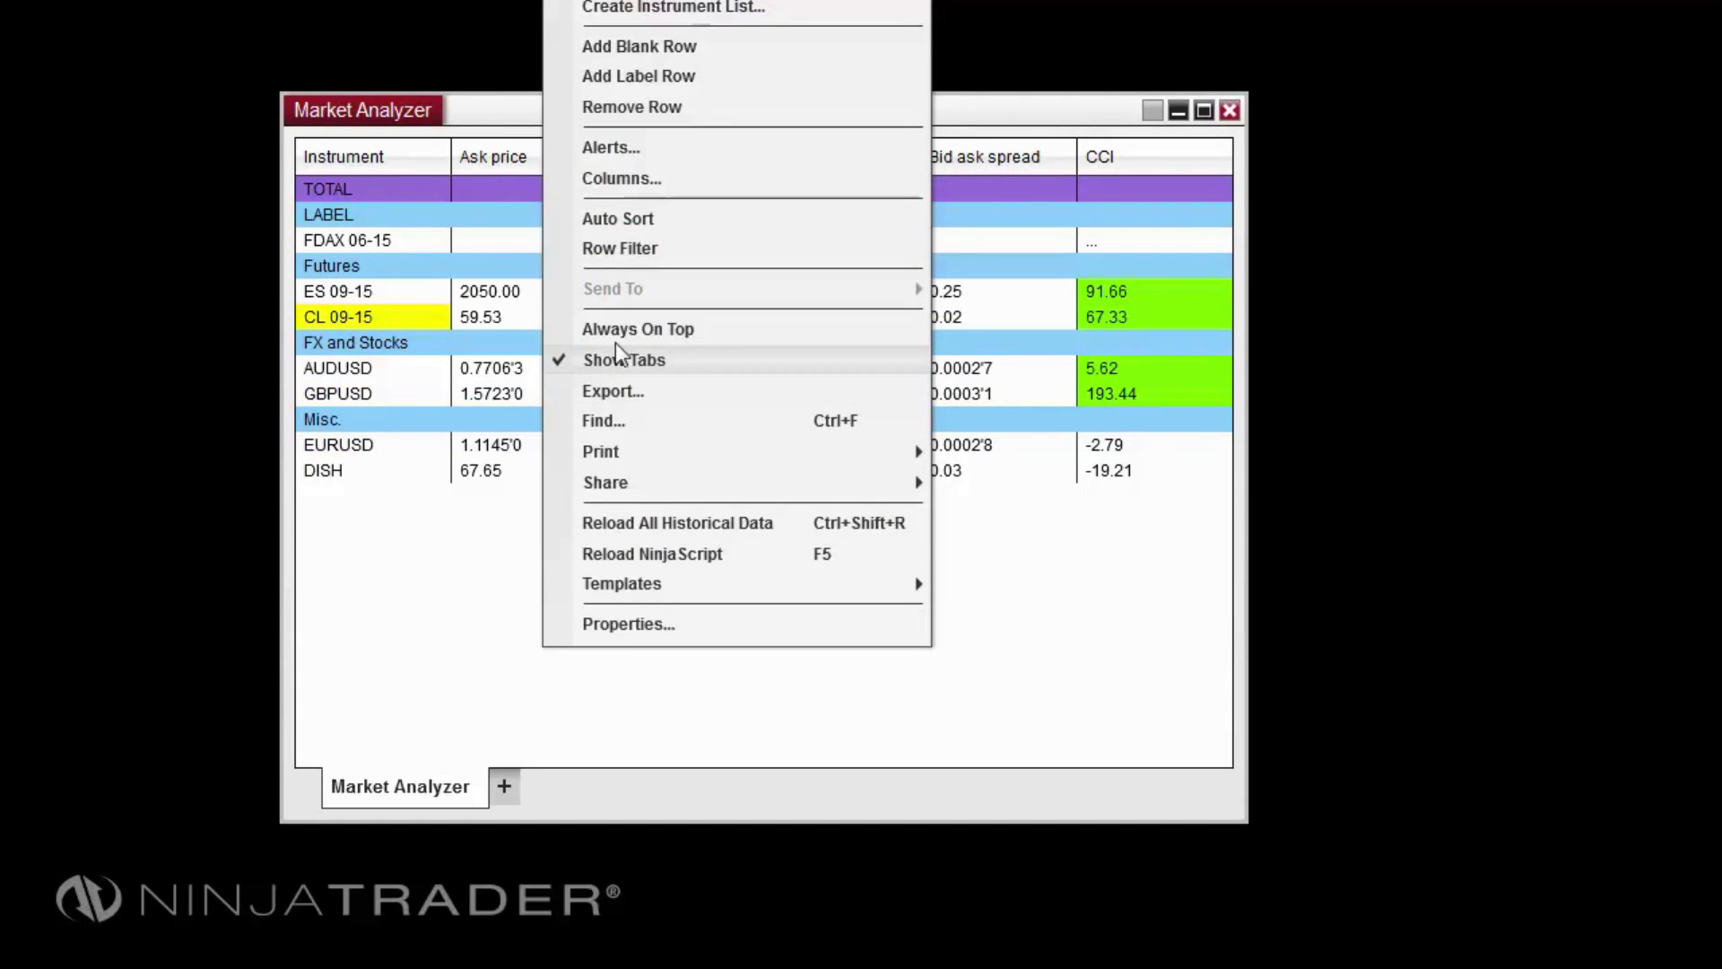
pyautogui.click(622, 183)
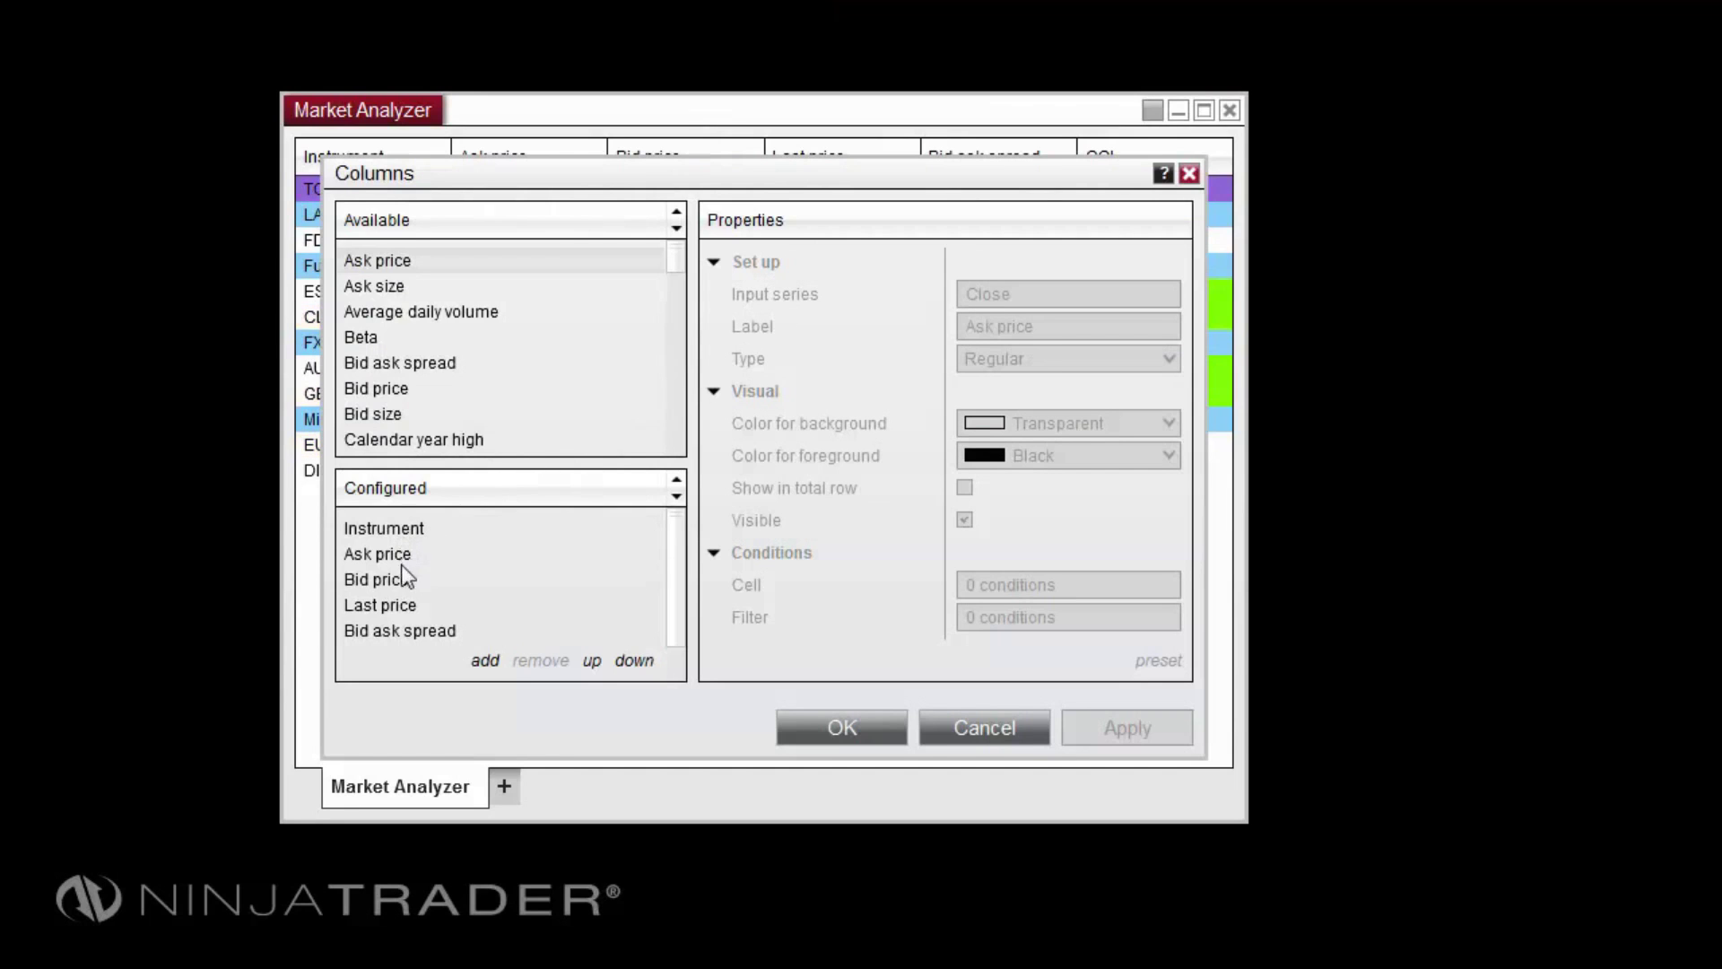
pyautogui.click(424, 631)
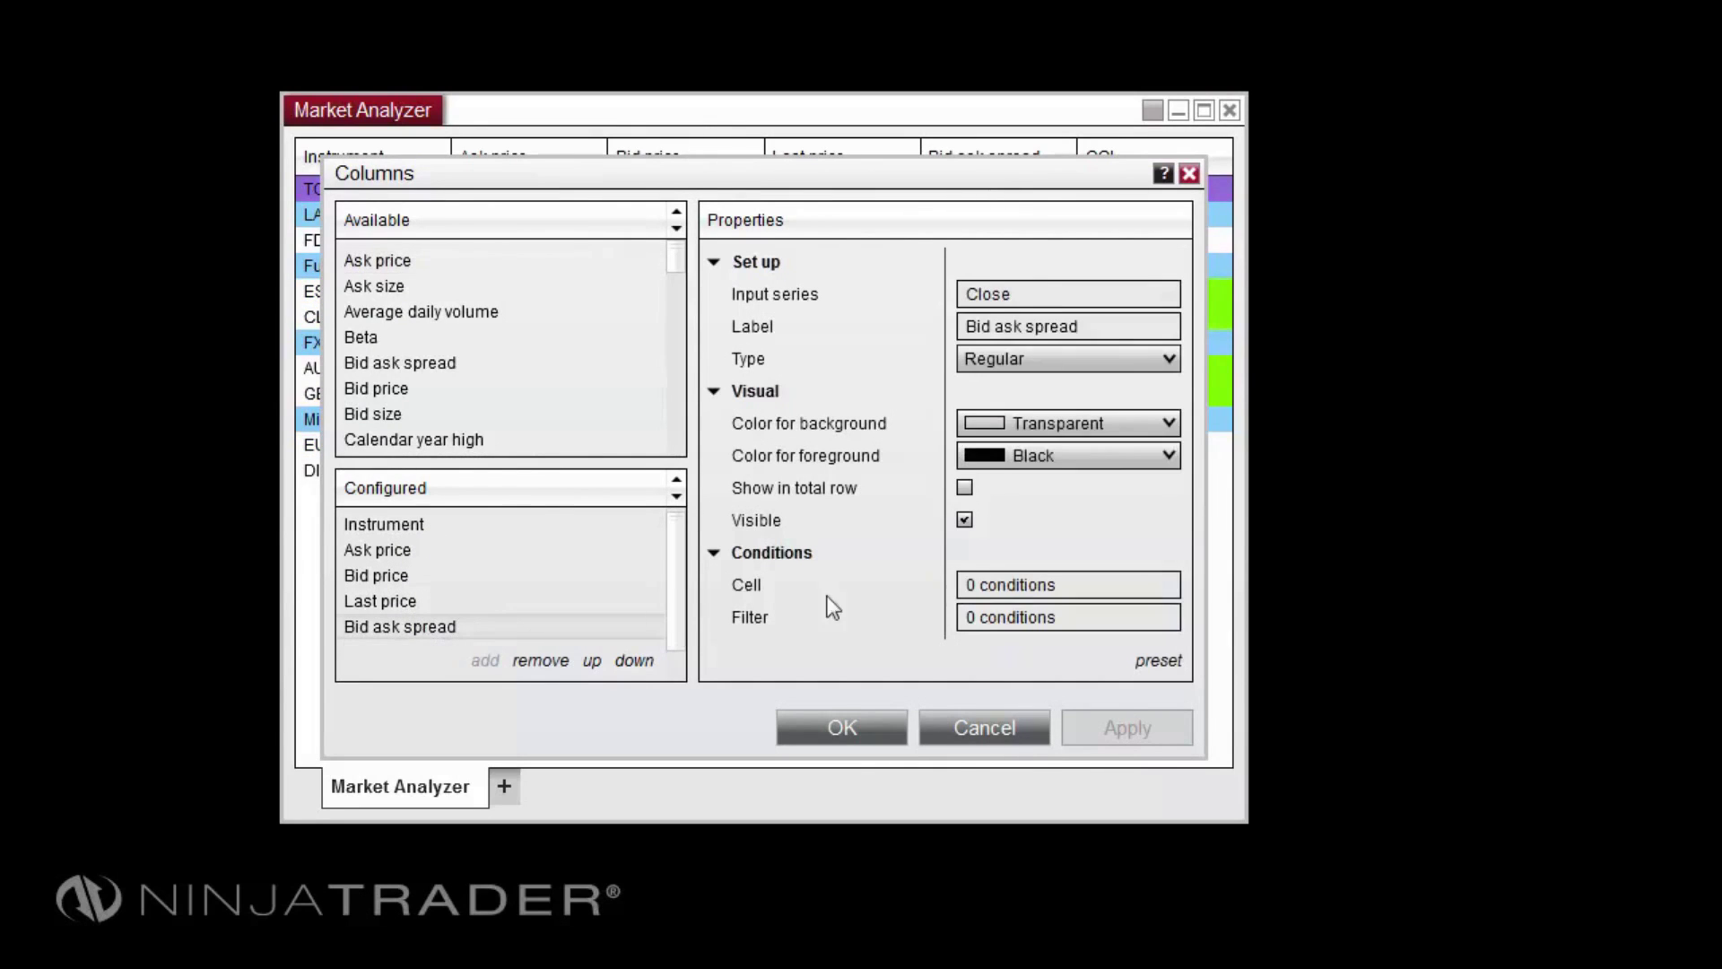
pyautogui.click(964, 487)
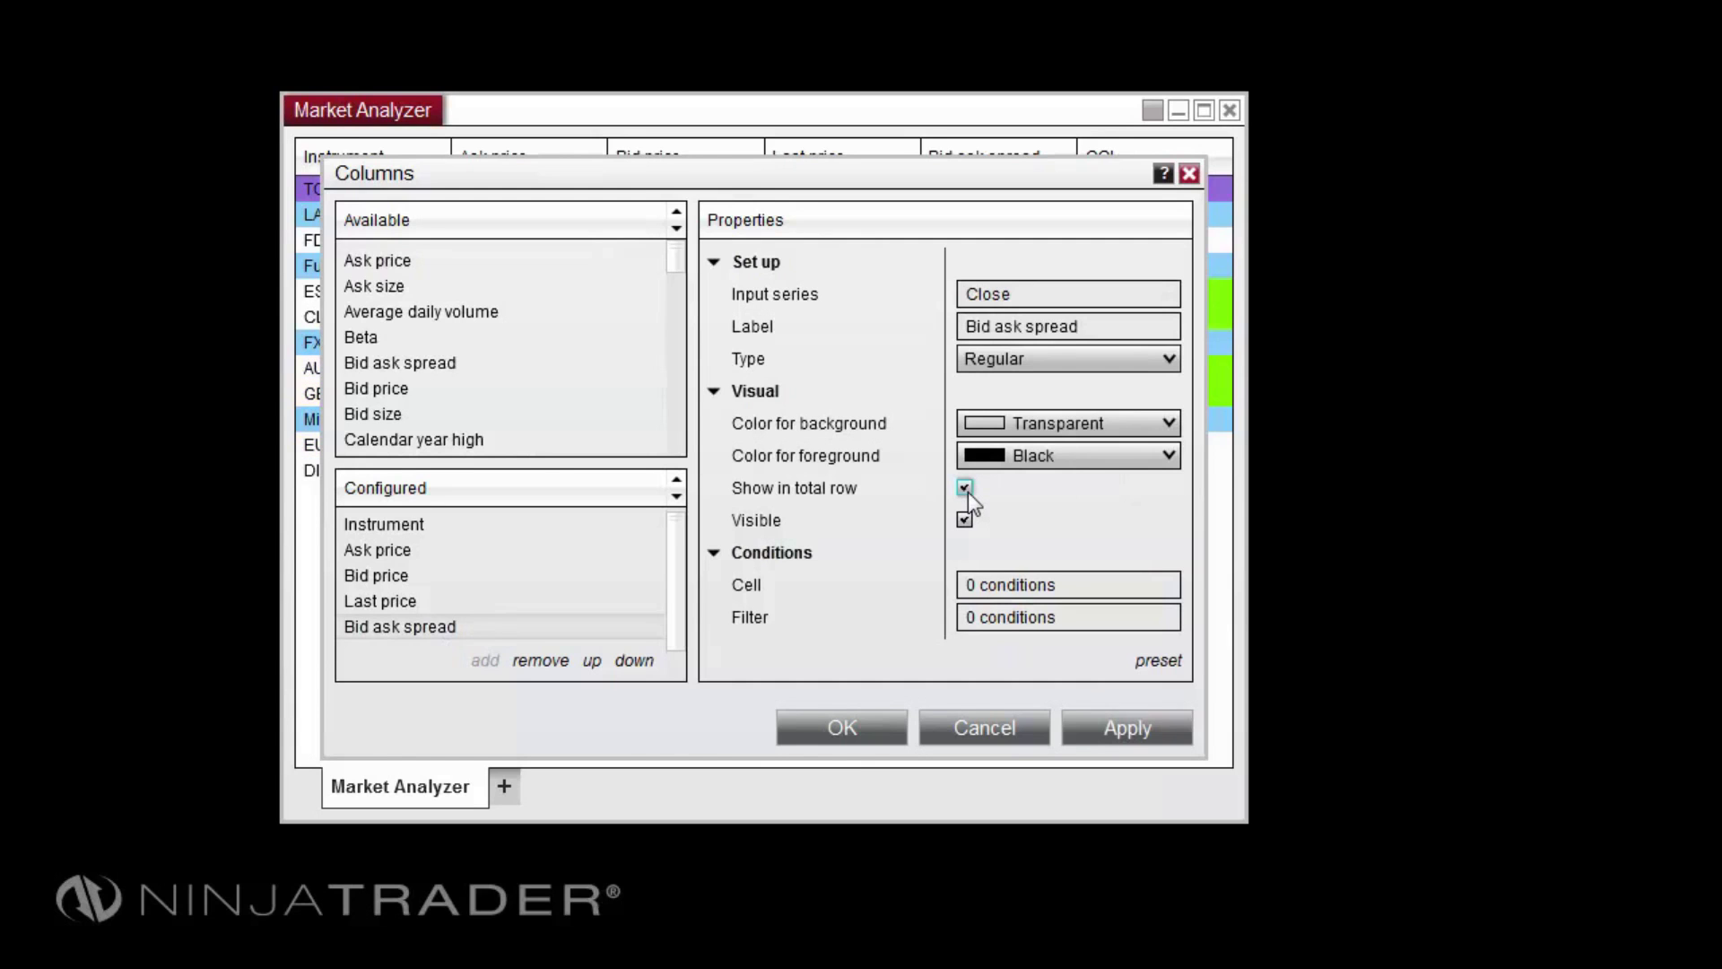
pyautogui.click(814, 725)
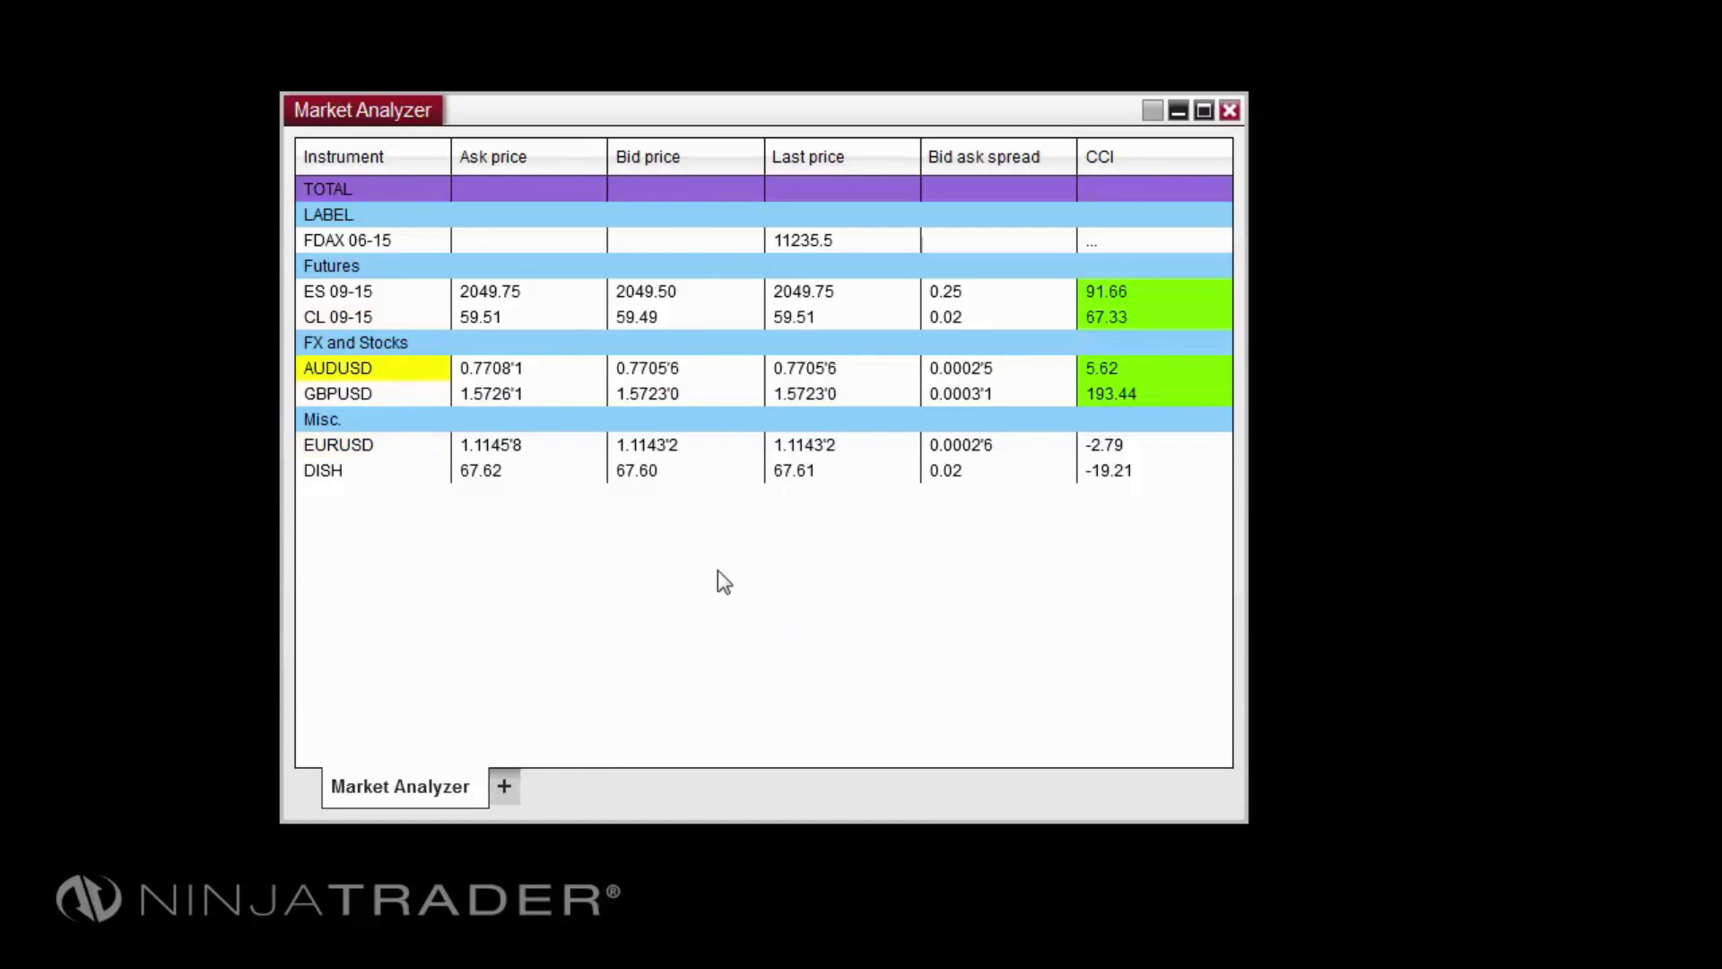
pyautogui.rightClick(536, 276)
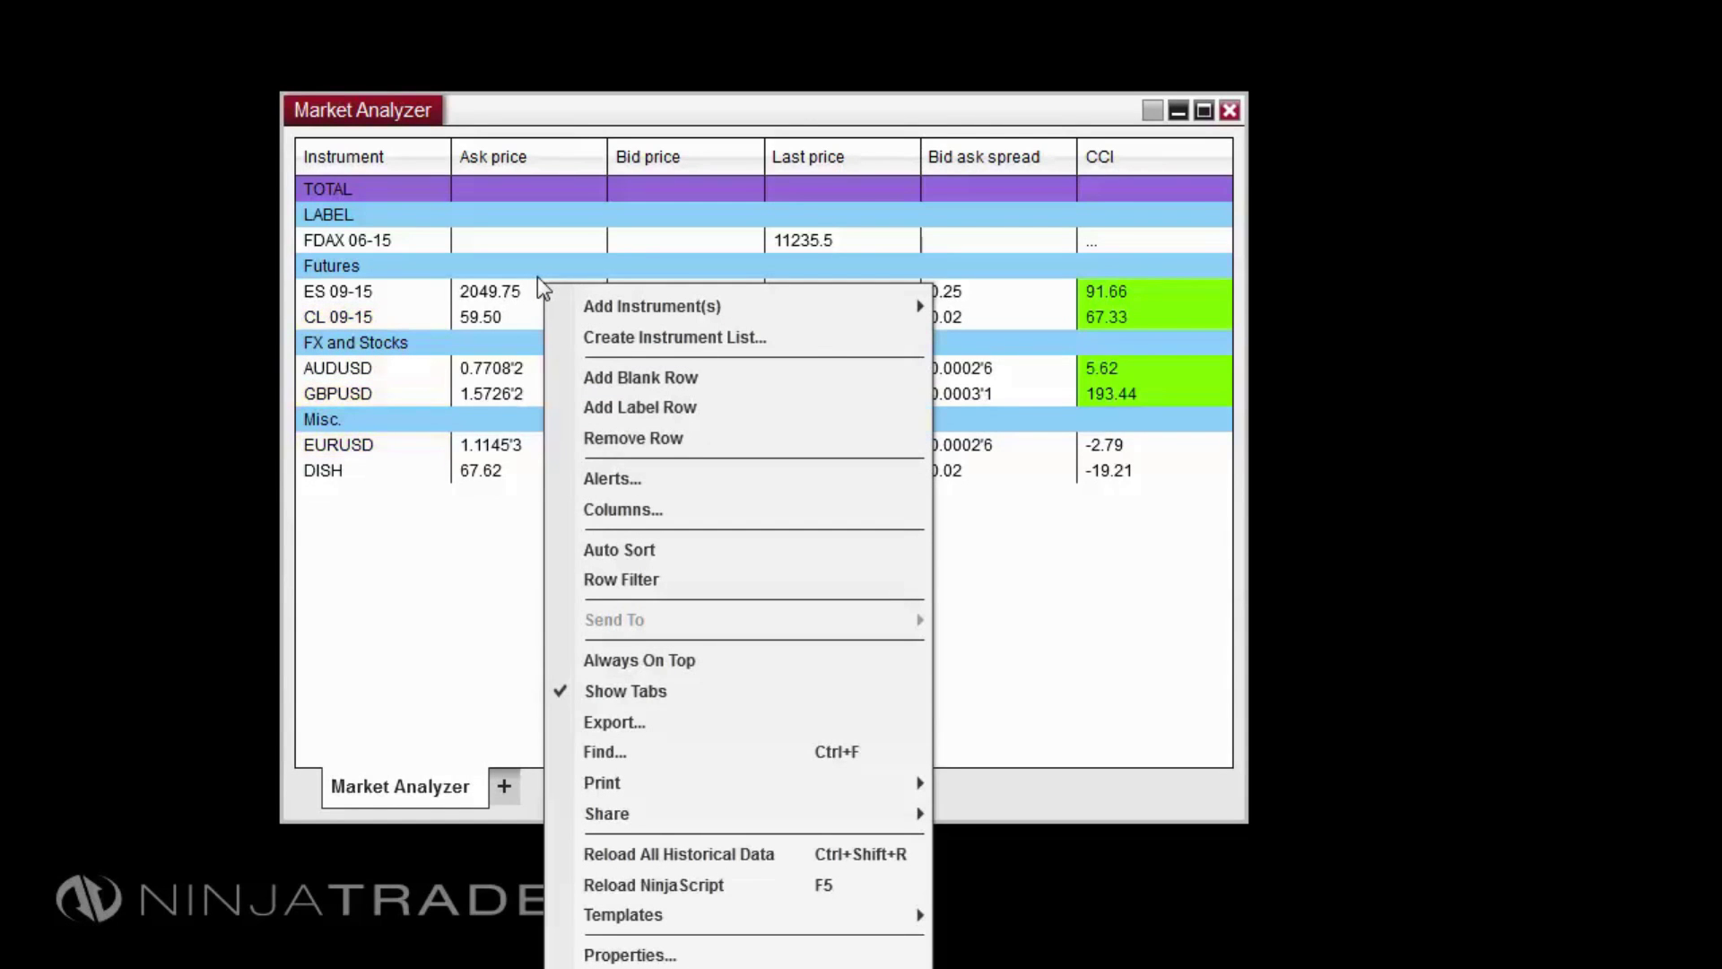
pyautogui.click(637, 583)
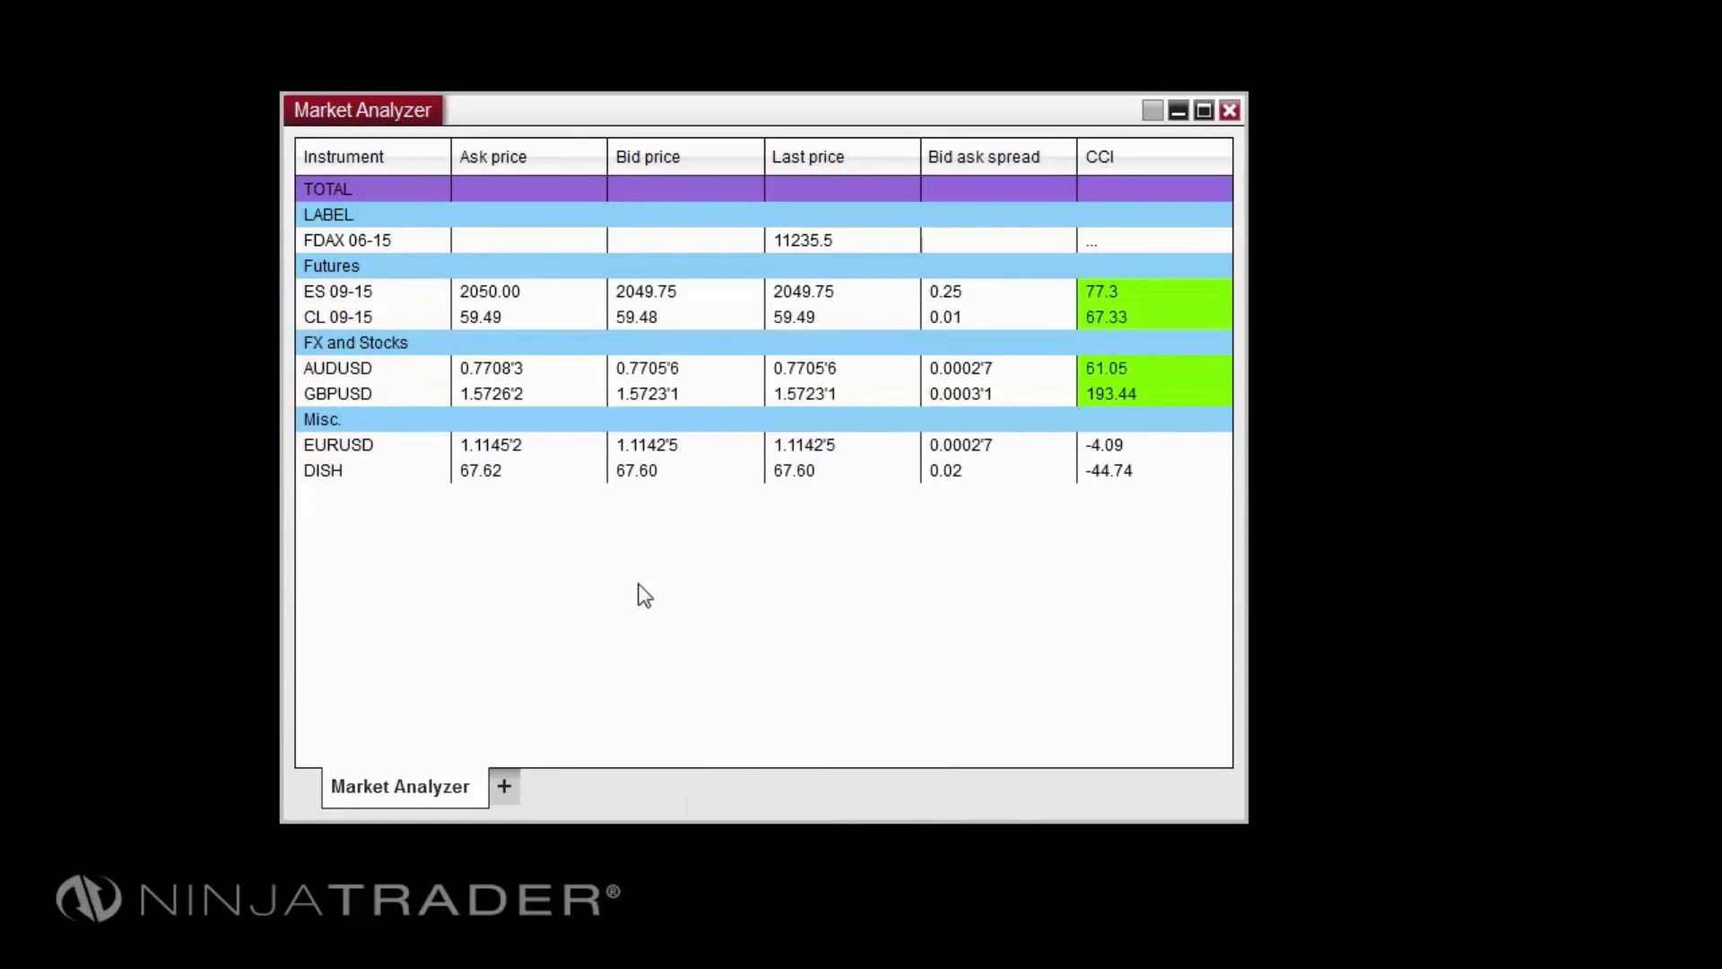